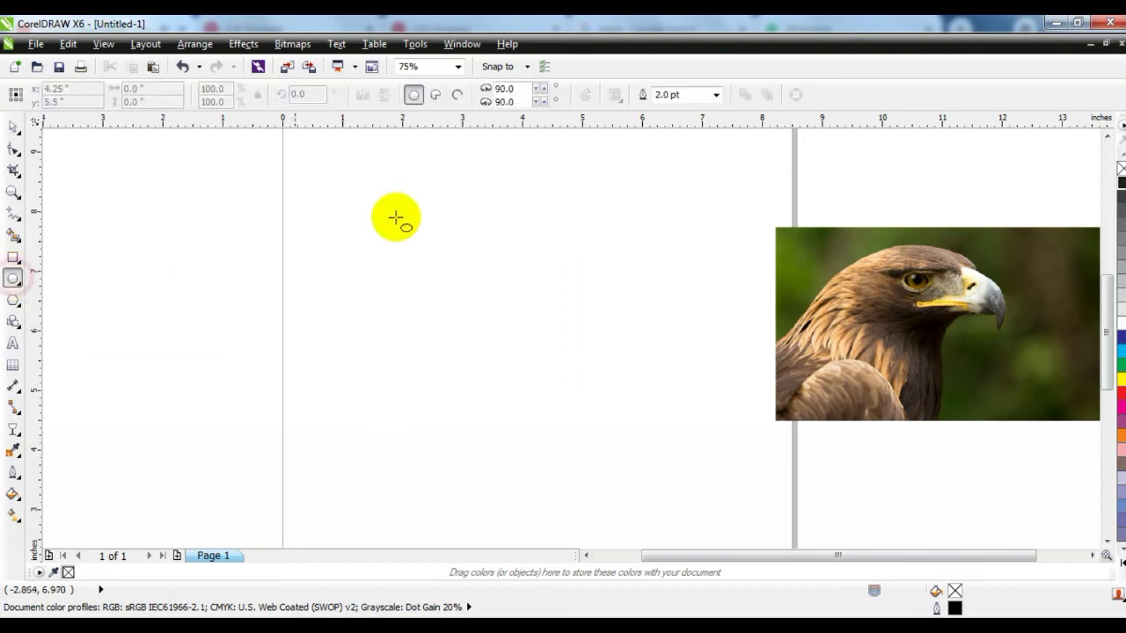
Step: Draw a circle about 4.5 inches in diameter on the page and shift it slightly upward
{"action": "left_click_drag", "start_coordinate": [377, 194], "coordinate": [497, 465]}
{"action": "left_click", "coordinate": [13, 127]}
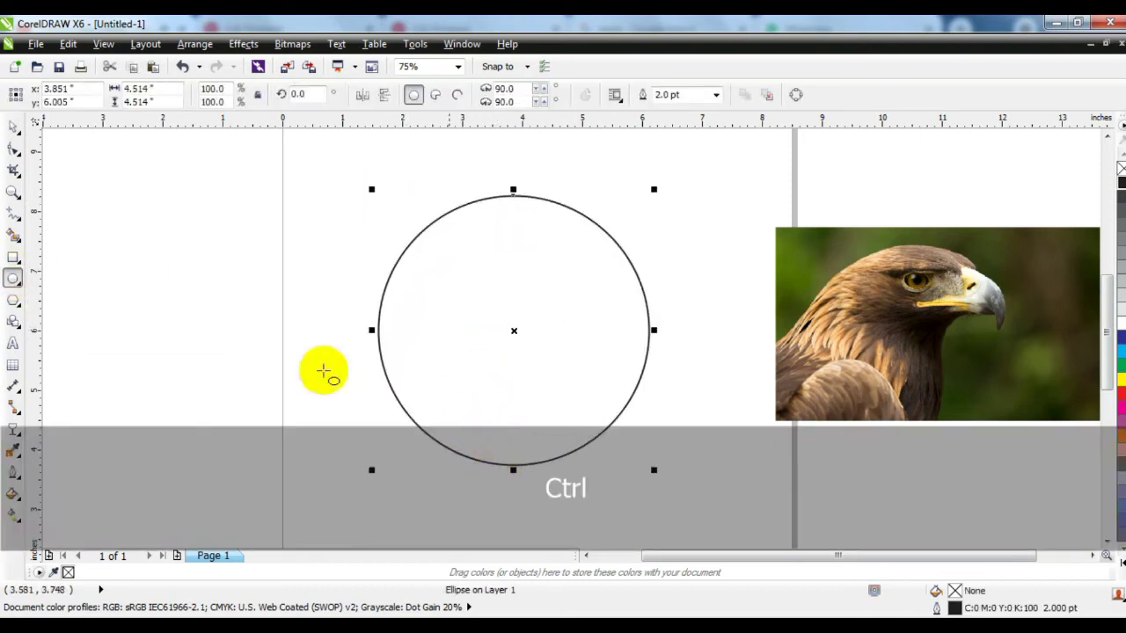
{"action": "left_click_drag", "start_coordinate": [540, 319], "coordinate": [528, 309]}
Step: Move the eagle photo over the circle and rotate it about 30 degrees clockwise
{"action": "left_click_drag", "start_coordinate": [852, 328], "coordinate": [403, 357]}
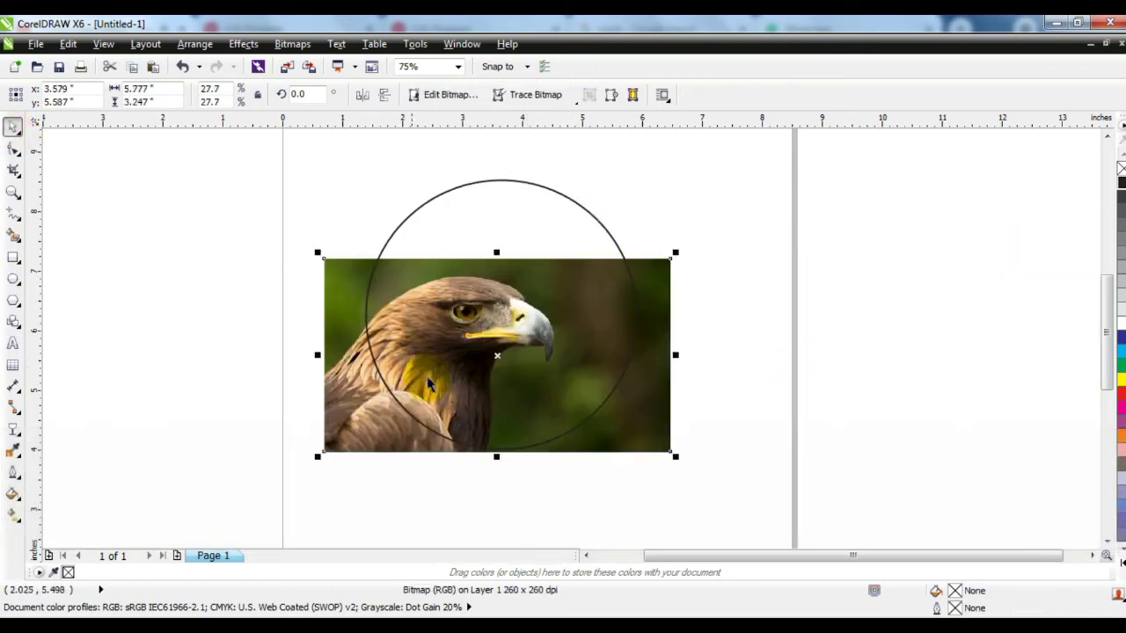
{"action": "left_click", "coordinate": [644, 397]}
{"action": "left_click_drag", "start_coordinate": [672, 459], "coordinate": [578, 502]}
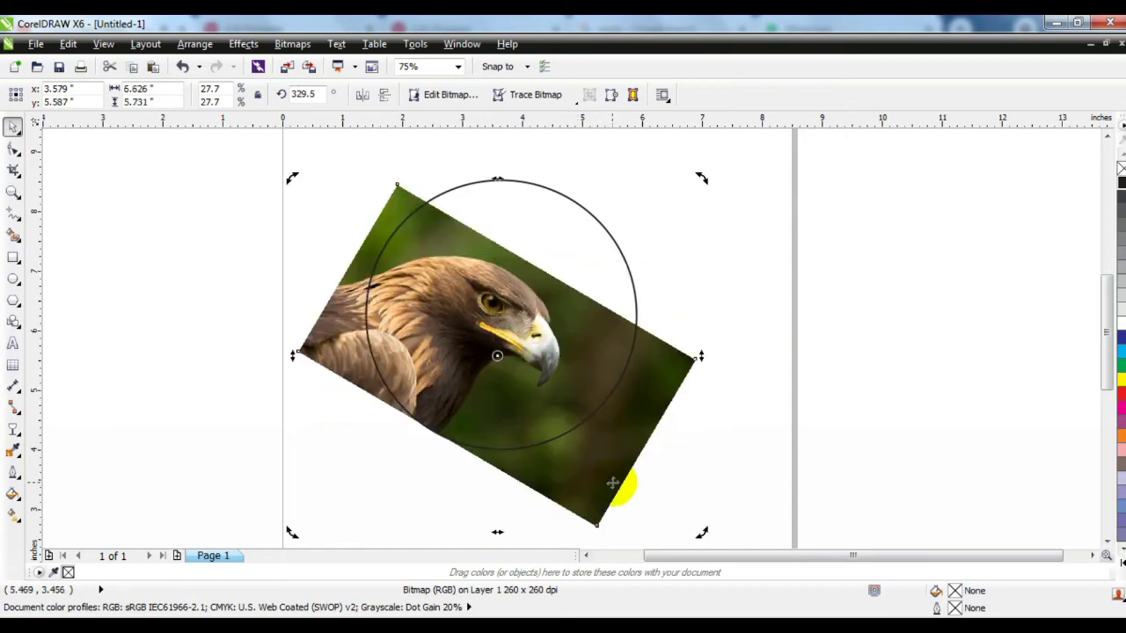
Step: Scale the rotated eagle photo down to about 19% and position it so the eagle's head sits inside the circle
{"action": "left_click", "coordinate": [612, 483]}
{"action": "left_click_drag", "start_coordinate": [293, 178], "coordinate": [331, 235]}
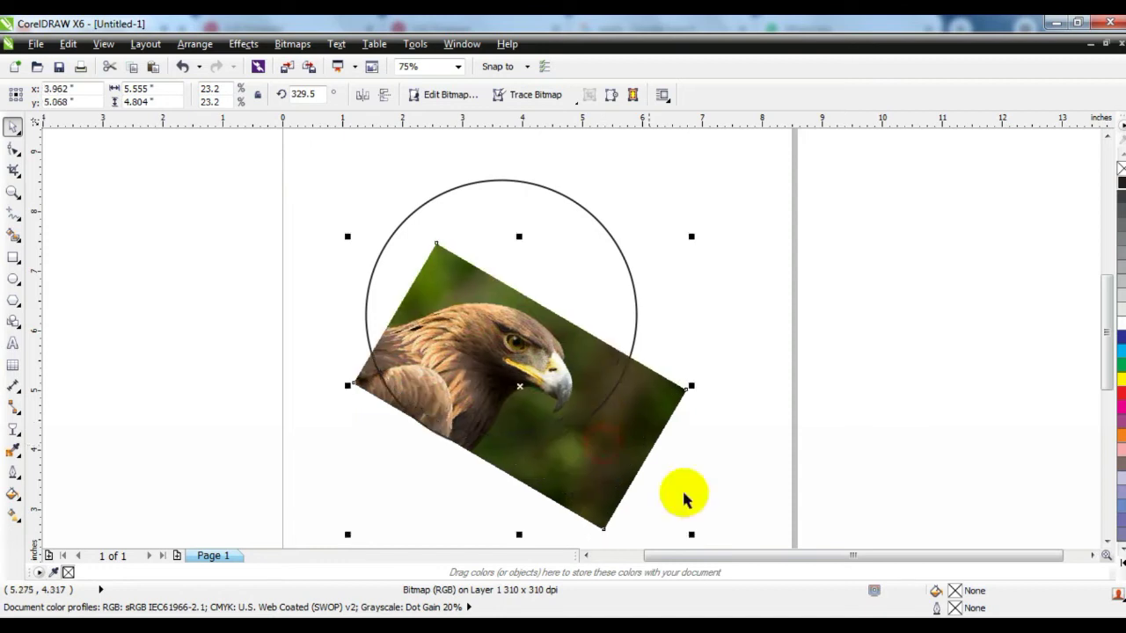
{"action": "left_click_drag", "start_coordinate": [691, 534], "coordinate": [630, 481]}
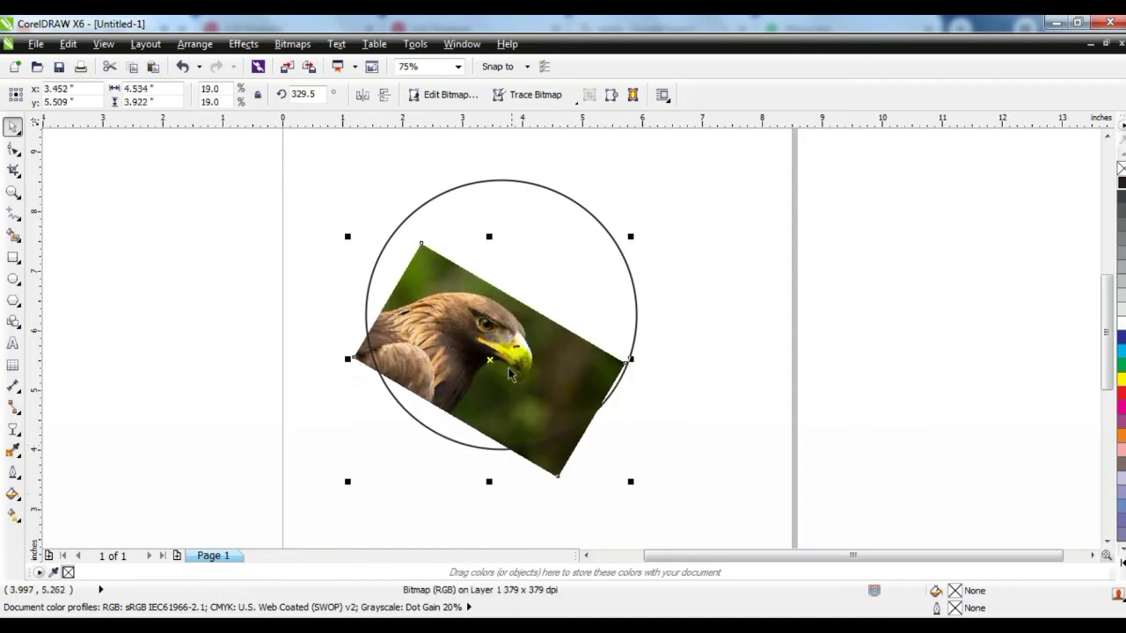
{"action": "left_click_drag", "start_coordinate": [492, 360], "coordinate": [507, 365]}
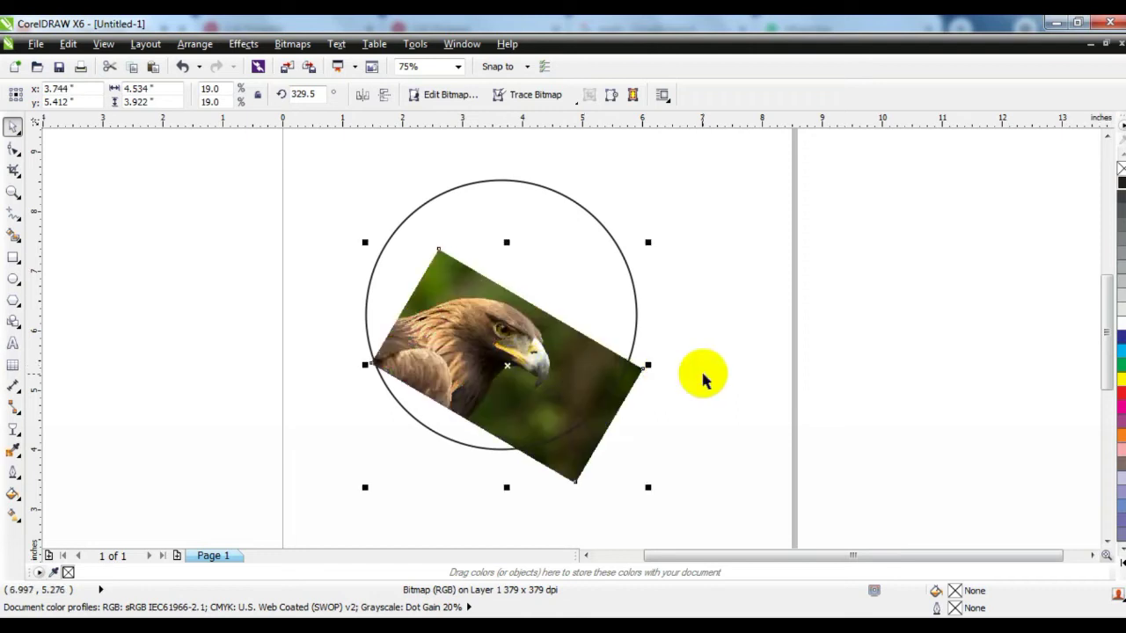
{"action": "left_click", "coordinate": [703, 376]}
Step: With the Freehand tool, draw straight segments from the beak tip to the beak's top, then back across the neck past the circle's edge
{"action": "left_click", "coordinate": [14, 192]}
{"action": "left_click_drag", "start_coordinate": [351, 167], "coordinate": [716, 482]}
{"action": "left_click_drag", "start_coordinate": [322, 256], "coordinate": [741, 495]}
{"action": "left_click", "coordinate": [13, 214]}
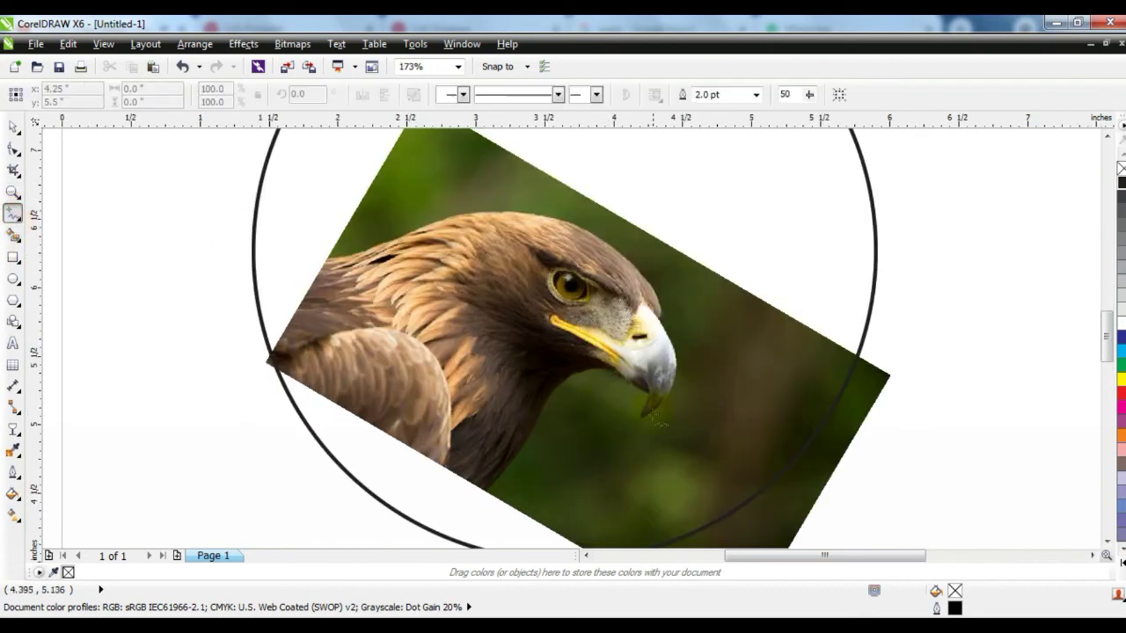
{"action": "left_click", "coordinate": [644, 418]}
{"action": "double_click", "coordinate": [659, 318]}
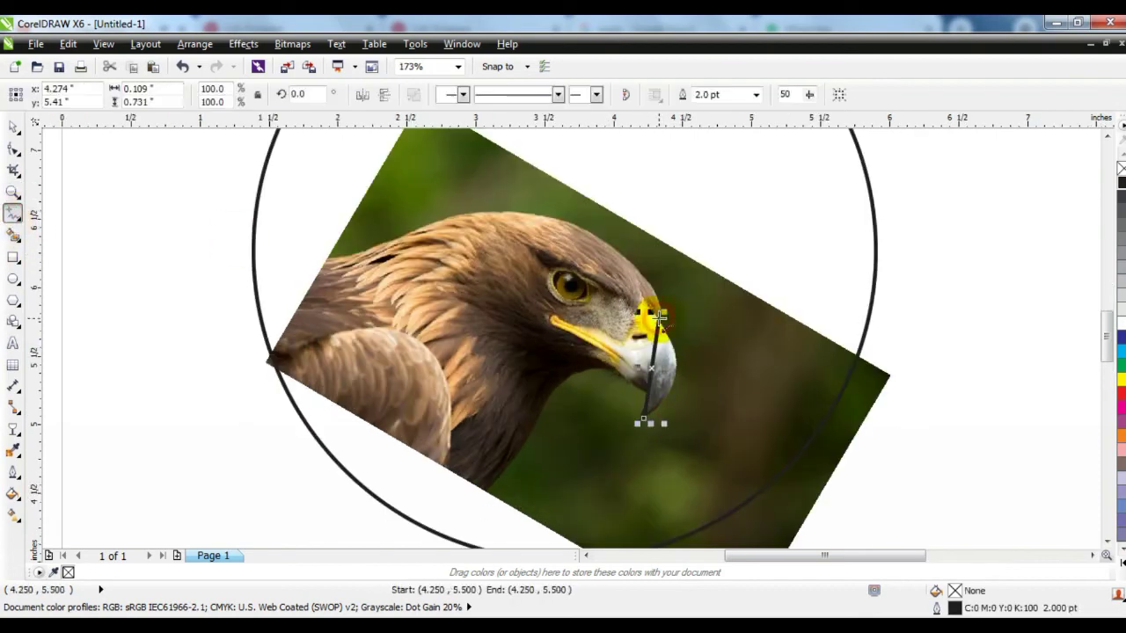
{"action": "double_click", "coordinate": [259, 317]}
{"action": "double_click", "coordinate": [179, 365]}
Step: Continue the line from the beak tip to the beak's underside and down past the circle's lower edge
{"action": "left_click", "coordinate": [644, 417]}
{"action": "double_click", "coordinate": [637, 387]}
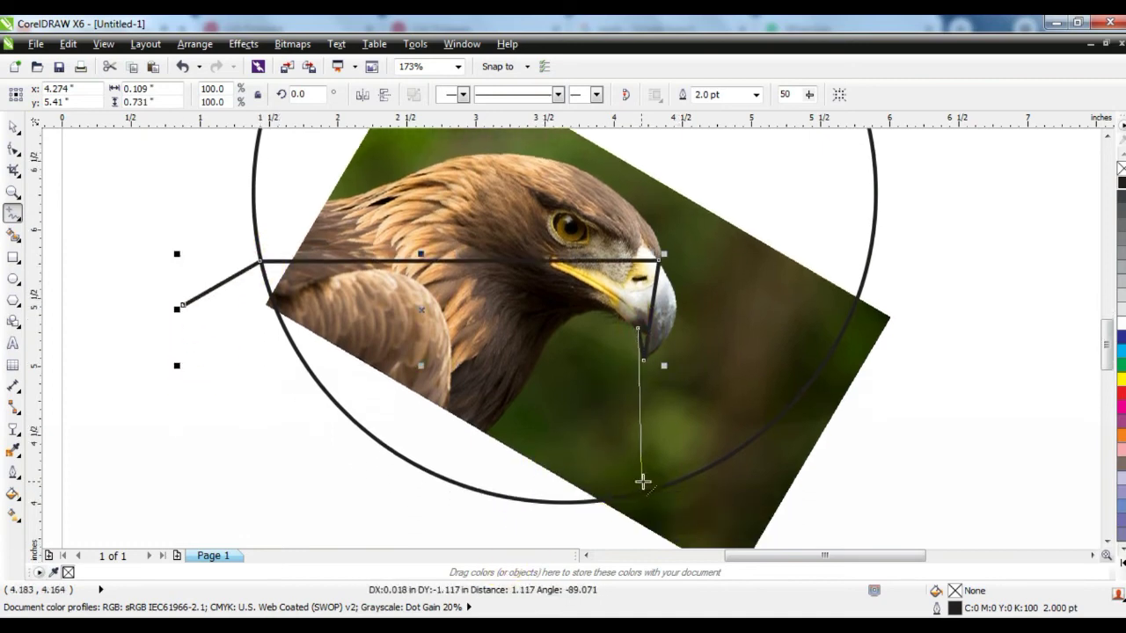
{"action": "double_click", "coordinate": [647, 489]}
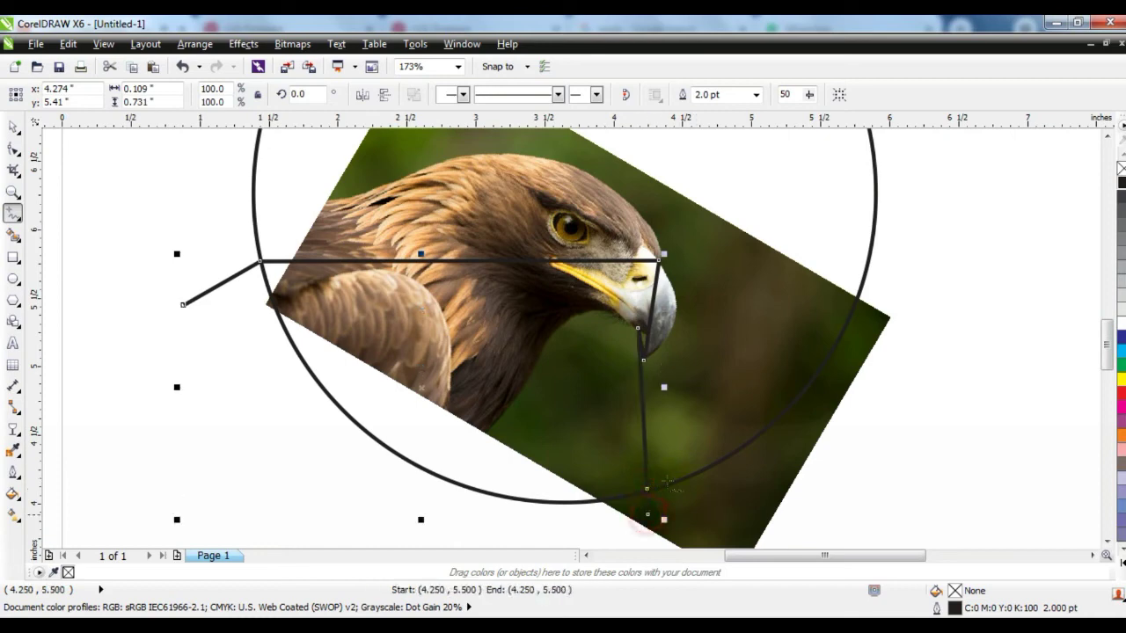
Step: Convert all the traced segments to curves and bend the front segment to follow the beak's outer edge
{"action": "left_click", "coordinate": [13, 150]}
{"action": "left_click_drag", "start_coordinate": [201, 184], "coordinate": [730, 535]}
{"action": "left_click", "coordinate": [233, 95]}
{"action": "left_click_drag", "start_coordinate": [657, 316], "coordinate": [695, 339]}
Step: Curve the segments below the beak into a small hook and a rounded throat ending at the circle's lower edge
{"action": "left_click", "coordinate": [13, 191]}
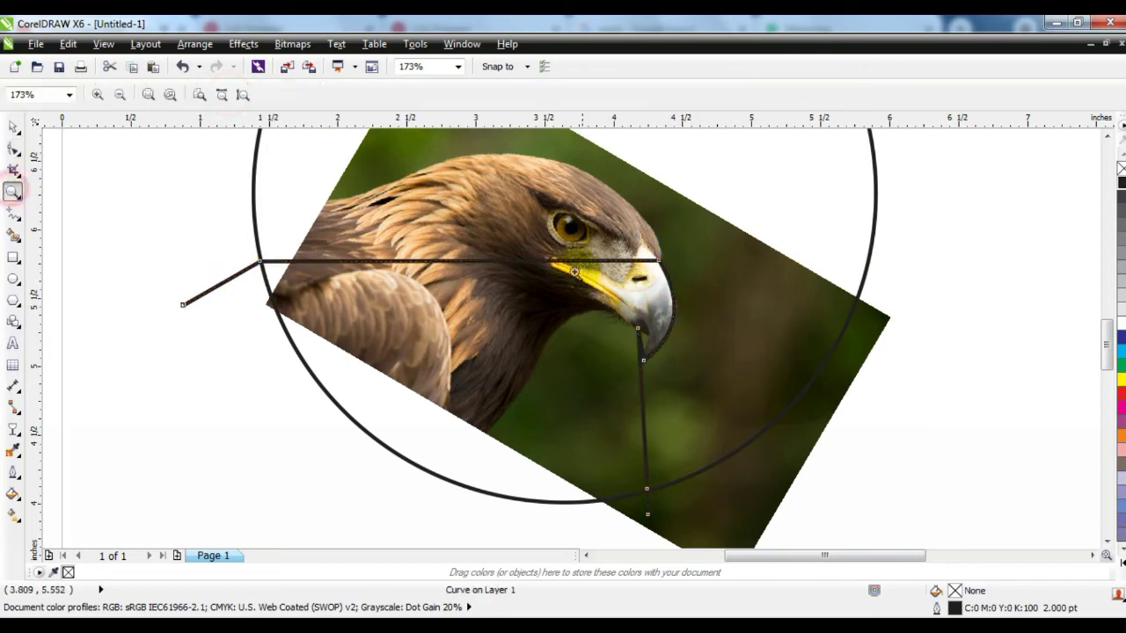
{"action": "left_click", "coordinate": [573, 272]}
{"action": "left_click", "coordinate": [14, 147]}
{"action": "left_click_drag", "start_coordinate": [484, 367], "coordinate": [466, 251]}
{"action": "key", "text": "F3"}
{"action": "key", "text": "F3"}
{"action": "left_click", "coordinate": [536, 300]}
{"action": "left_click_drag", "start_coordinate": [542, 398], "coordinate": [369, 419]}
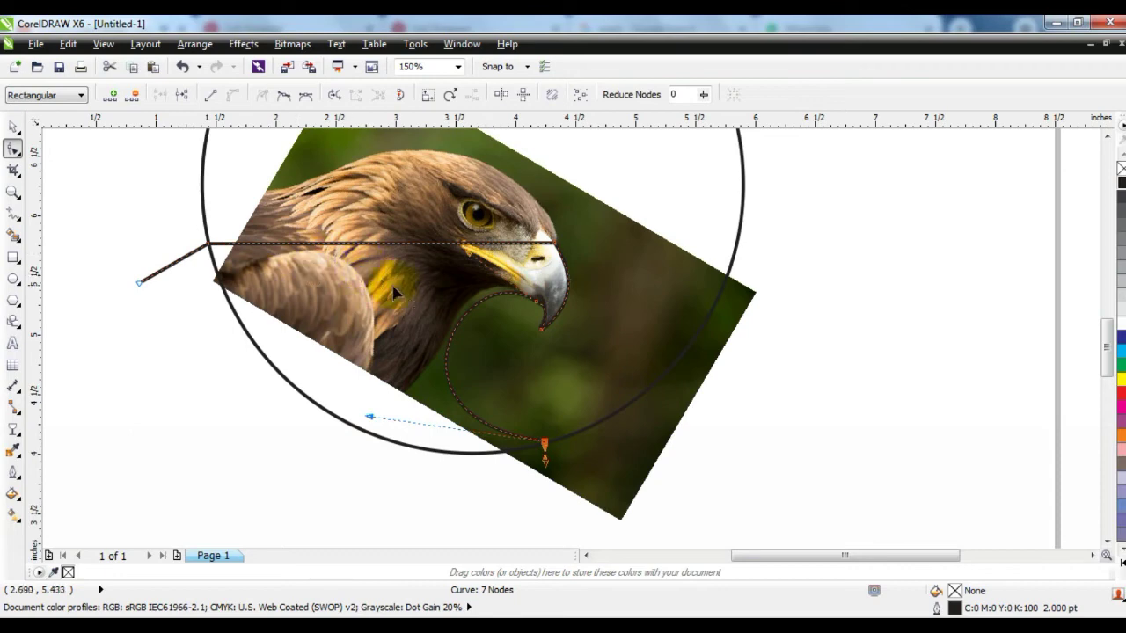
{"action": "left_click_drag", "start_coordinate": [463, 267], "coordinate": [437, 242]}
Step: Bend the long upper segment into an arch that follows the top of the eagle's head and neck
{"action": "left_click_drag", "start_coordinate": [515, 232], "coordinate": [590, 251]}
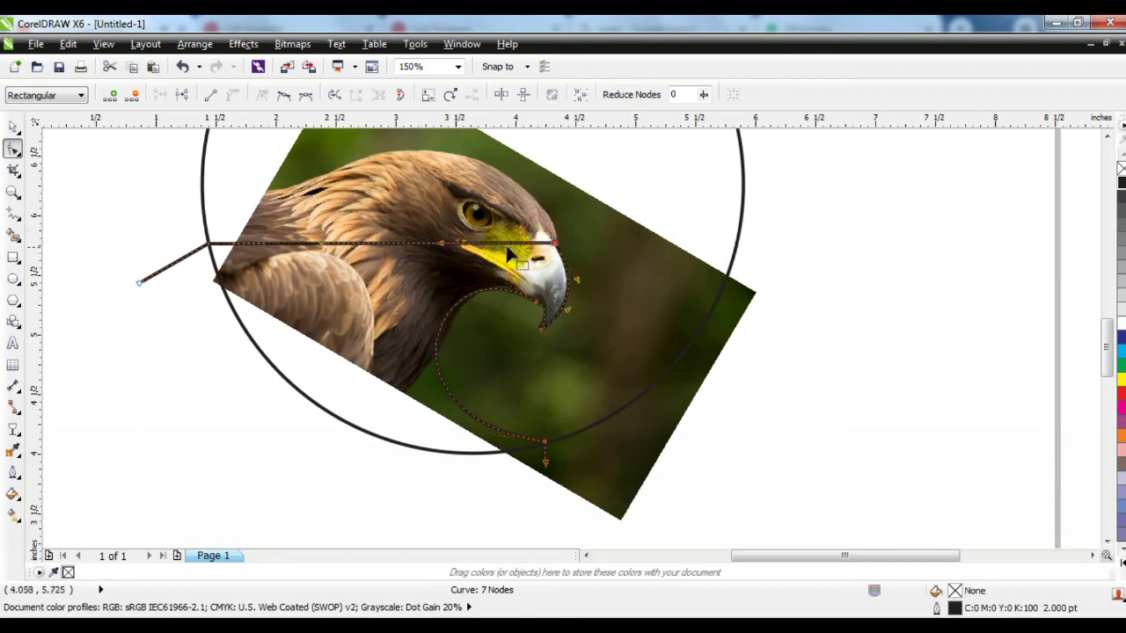
{"action": "left_click_drag", "start_coordinate": [448, 248], "coordinate": [505, 193]}
{"action": "left_click_drag", "start_coordinate": [191, 230], "coordinate": [241, 256]}
{"action": "left_click_drag", "start_coordinate": [373, 199], "coordinate": [349, 150]}
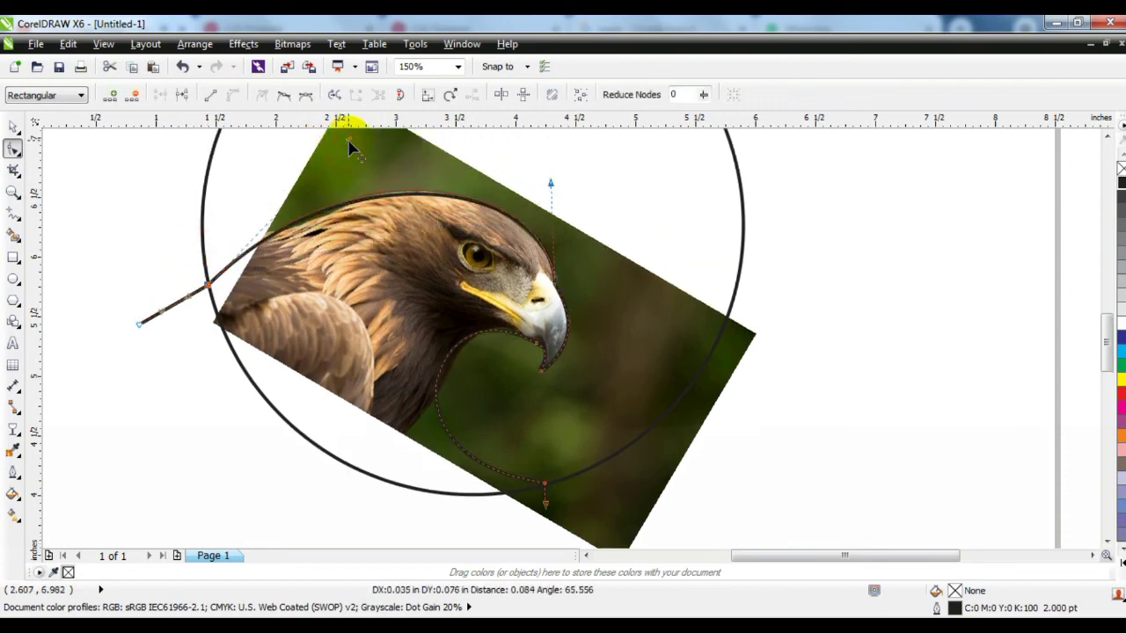
{"action": "left_click_drag", "start_coordinate": [548, 182], "coordinate": [565, 181]}
{"action": "left_click_drag", "start_coordinate": [348, 148], "coordinate": [349, 175]}
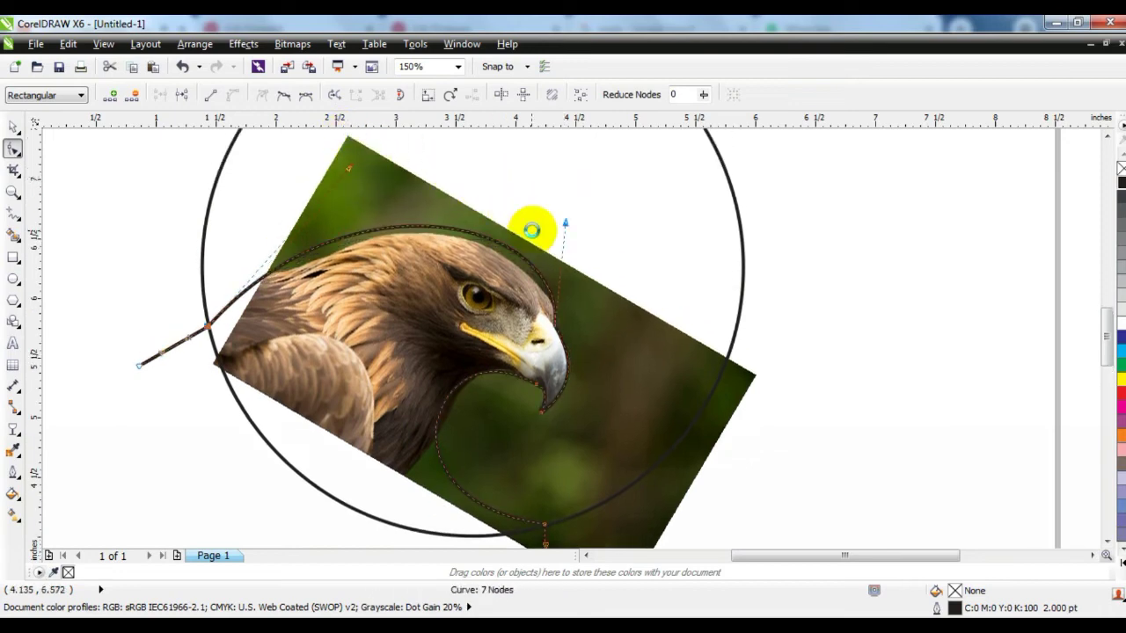
Step: Move the eagle photo off to the right of the circle, clear of the traced outline
{"action": "key", "text": "F3"}
{"action": "left_click", "coordinate": [13, 126]}
{"action": "left_click", "coordinate": [195, 358]}
{"action": "left_click_drag", "start_coordinate": [623, 326], "coordinate": [944, 360]}
{"action": "left_click", "coordinate": [681, 370]}
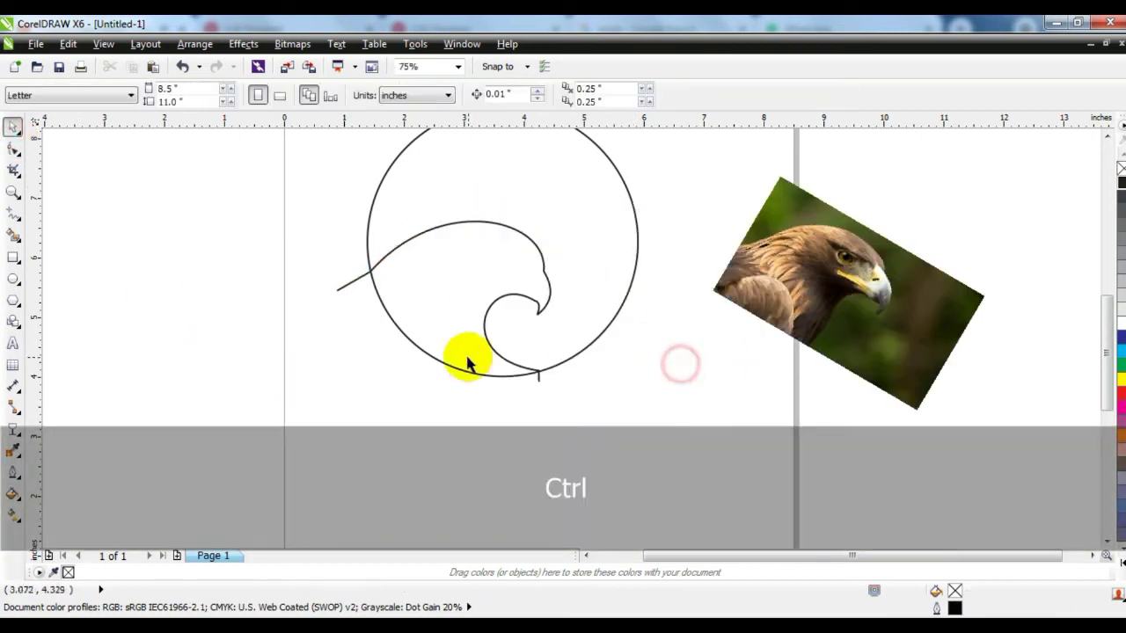
Step: Duplicate the circle in place by copying and pasting it
{"action": "key", "text": "F3"}
{"action": "key", "text": "Escape"}
{"action": "left_click_drag", "start_coordinate": [369, 219], "coordinate": [603, 372]}
{"action": "left_click", "coordinate": [12, 129]}
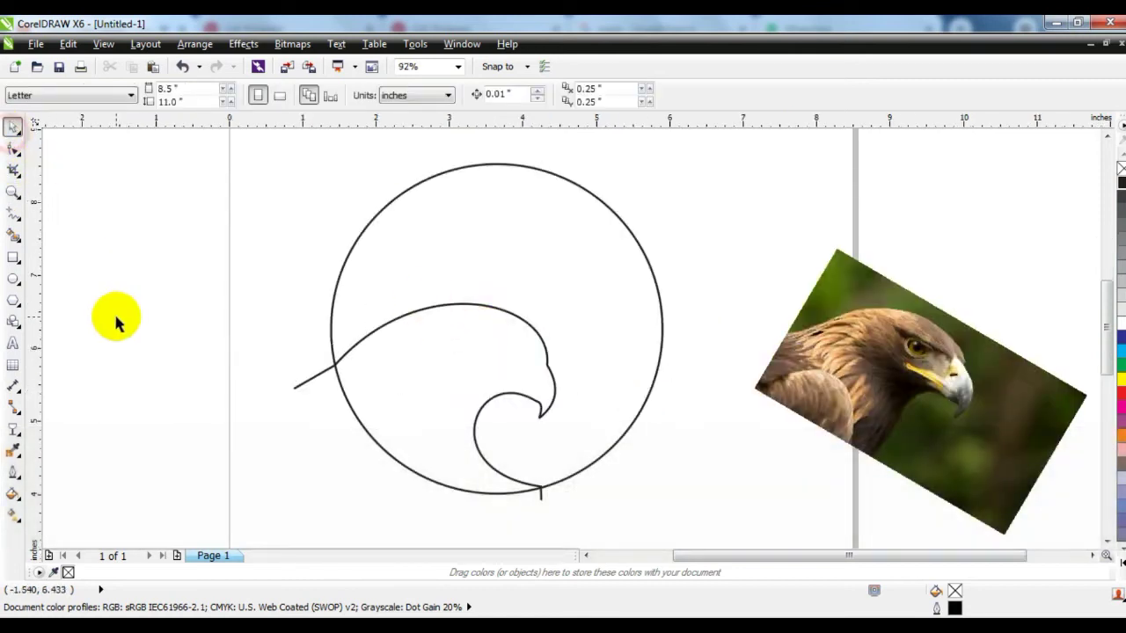
{"action": "left_click", "coordinate": [486, 251]}
{"action": "right_click", "coordinate": [485, 246]}
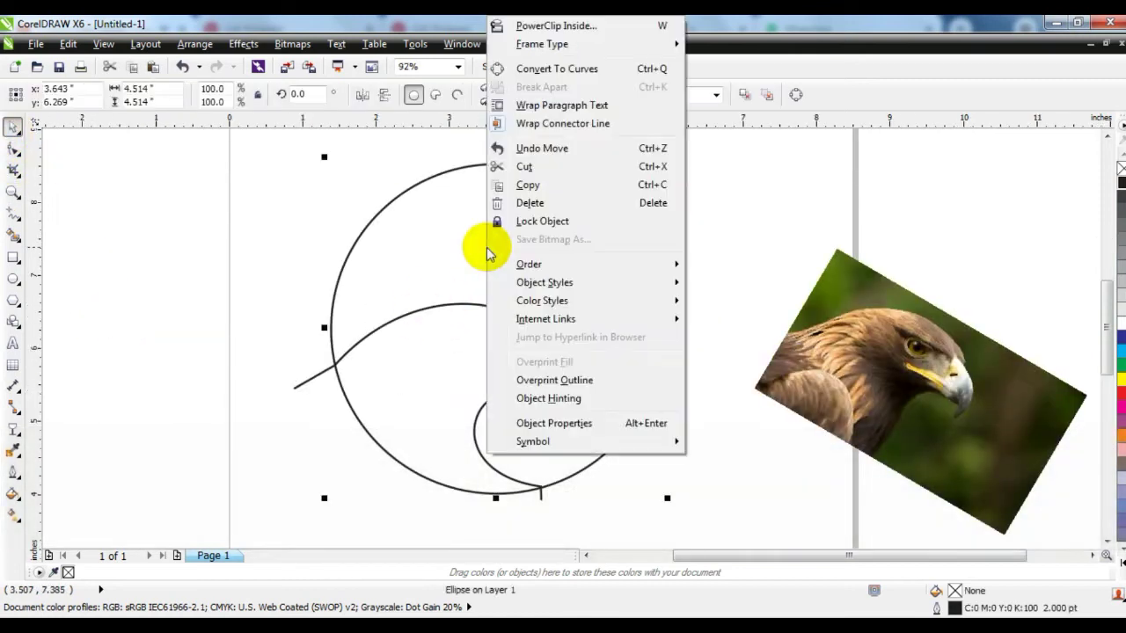
{"action": "left_click", "coordinate": [520, 185]}
{"action": "left_click_drag", "start_coordinate": [208, 256], "coordinate": [193, 246]}
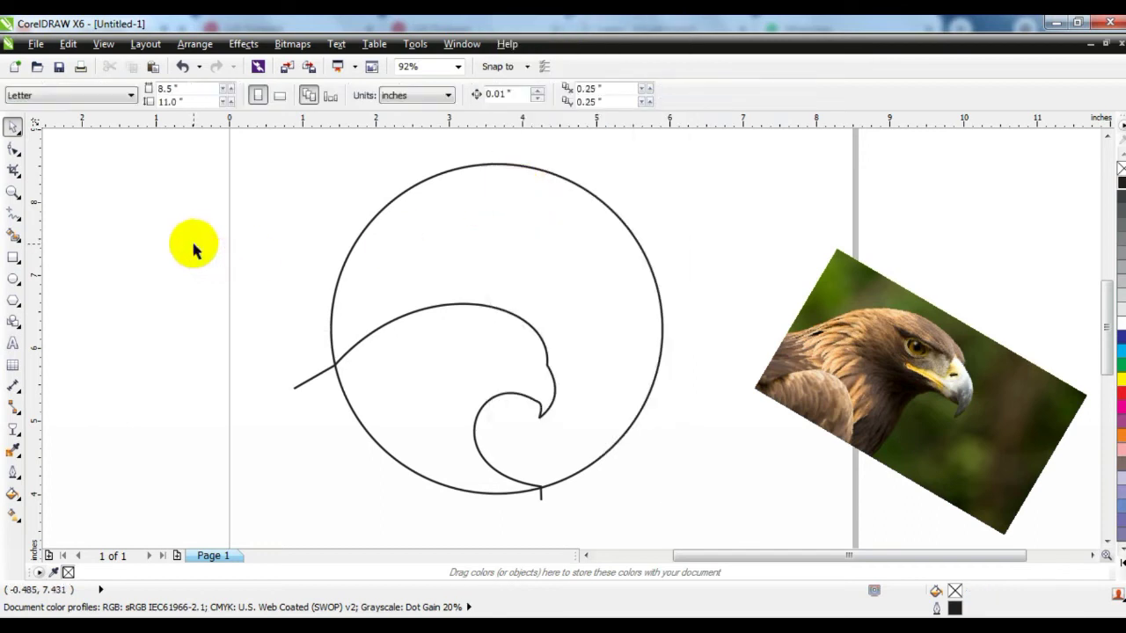
{"action": "right_click", "coordinate": [193, 250]}
{"action": "left_click", "coordinate": [226, 352]}
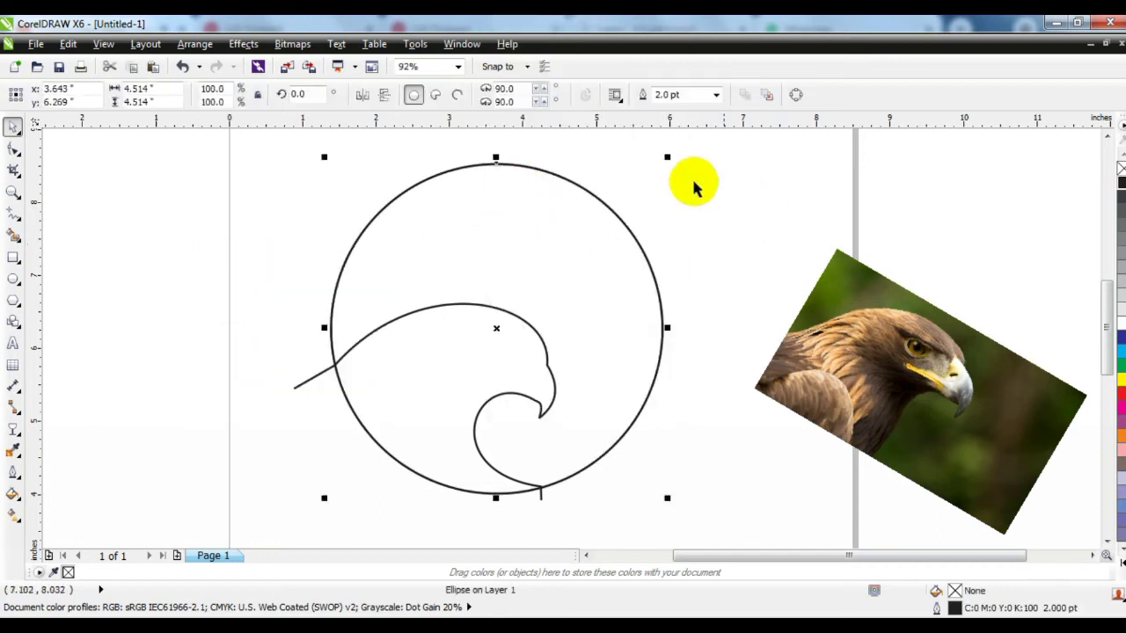
Step: Shrink the duplicate circle to about 3.06 inches and position it inside the large circle, touching its lower right edge
{"action": "left_click_drag", "start_coordinate": [668, 159], "coordinate": [620, 203]}
{"action": "left_click_drag", "start_coordinate": [573, 261], "coordinate": [604, 297]}
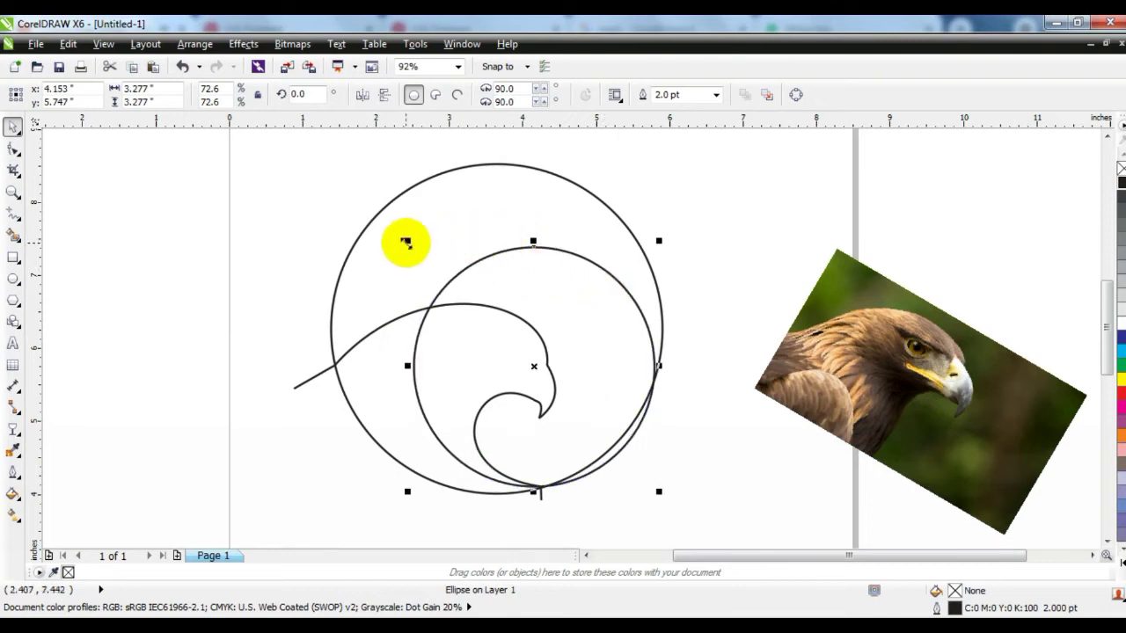
{"action": "left_click", "coordinate": [406, 243]}
{"action": "left_click_drag", "start_coordinate": [659, 240], "coordinate": [649, 252]}
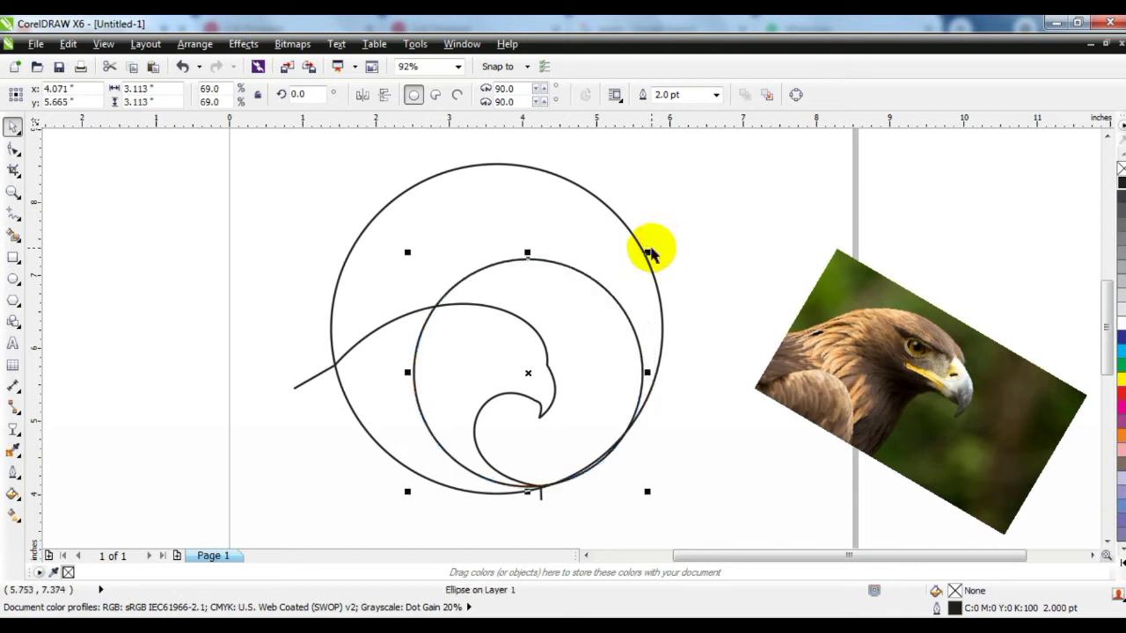
{"action": "left_click_drag", "start_coordinate": [646, 251], "coordinate": [642, 257]}
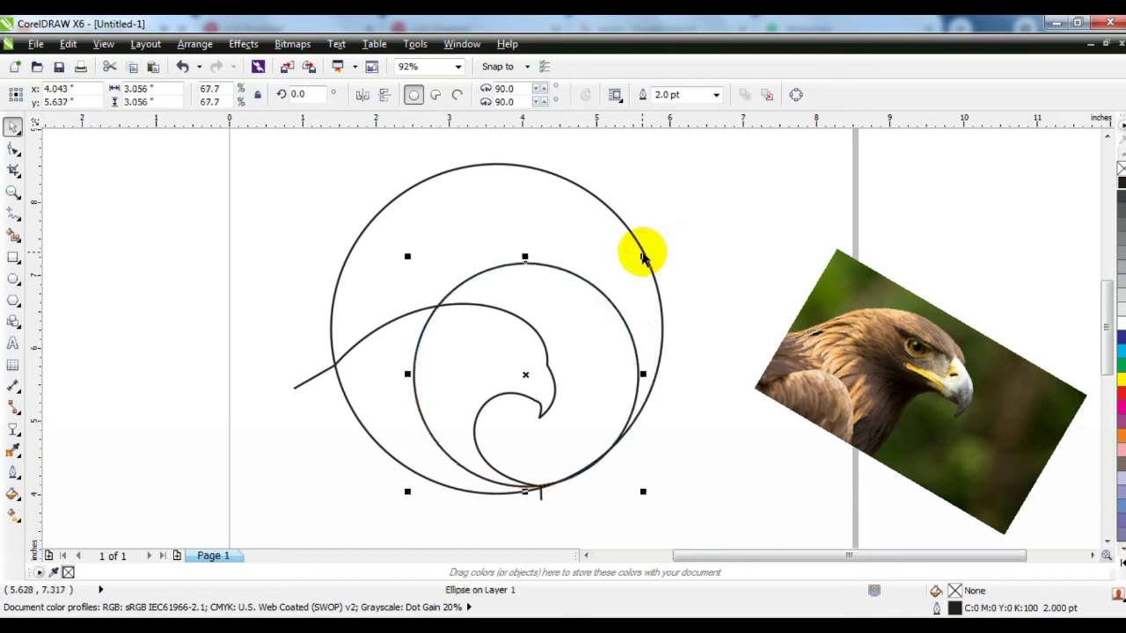
{"action": "left_click", "coordinate": [691, 297]}
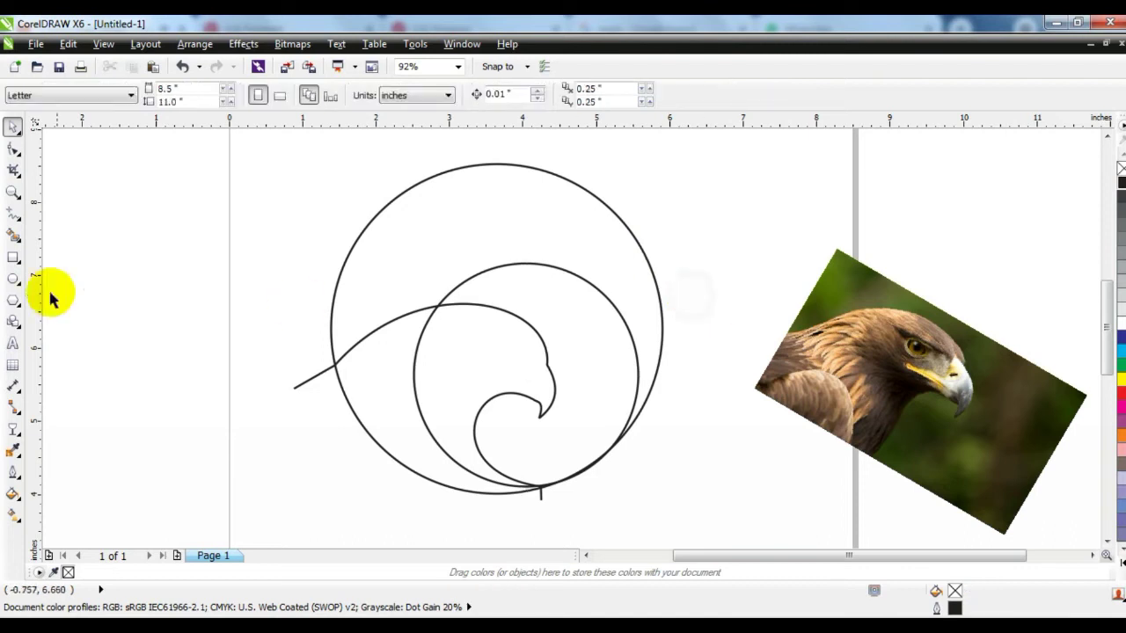
Step: Use Smart Fill to create grey shapes from the eagle's head, the neck area and the outer crescent
{"action": "left_click", "coordinate": [13, 235]}
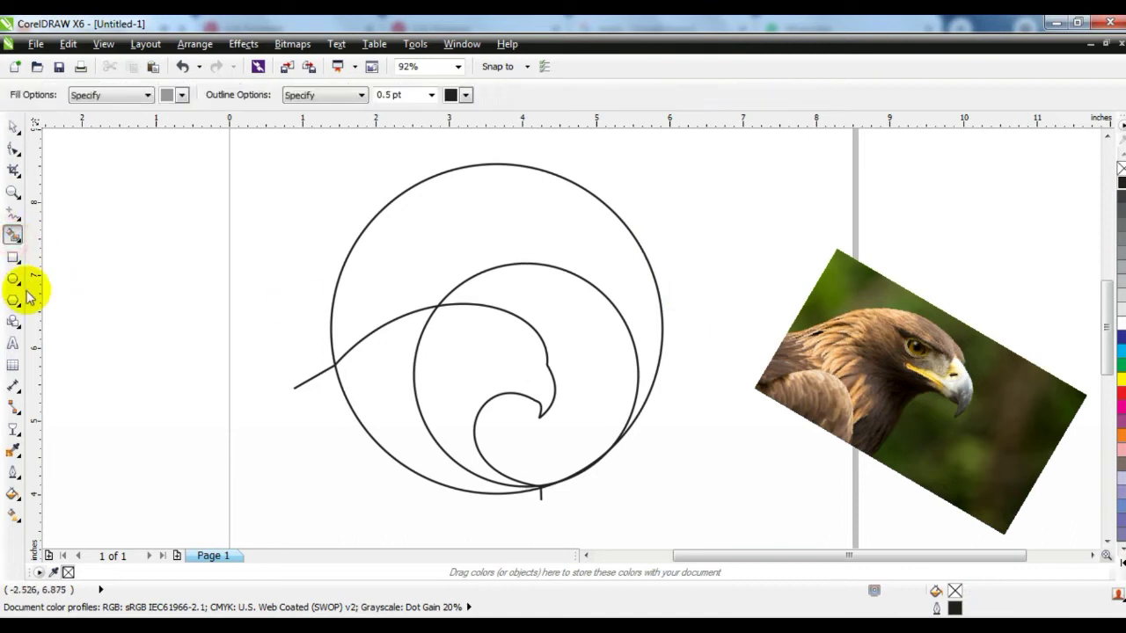
{"action": "left_click", "coordinate": [446, 377]}
{"action": "left_click", "coordinate": [401, 429]}
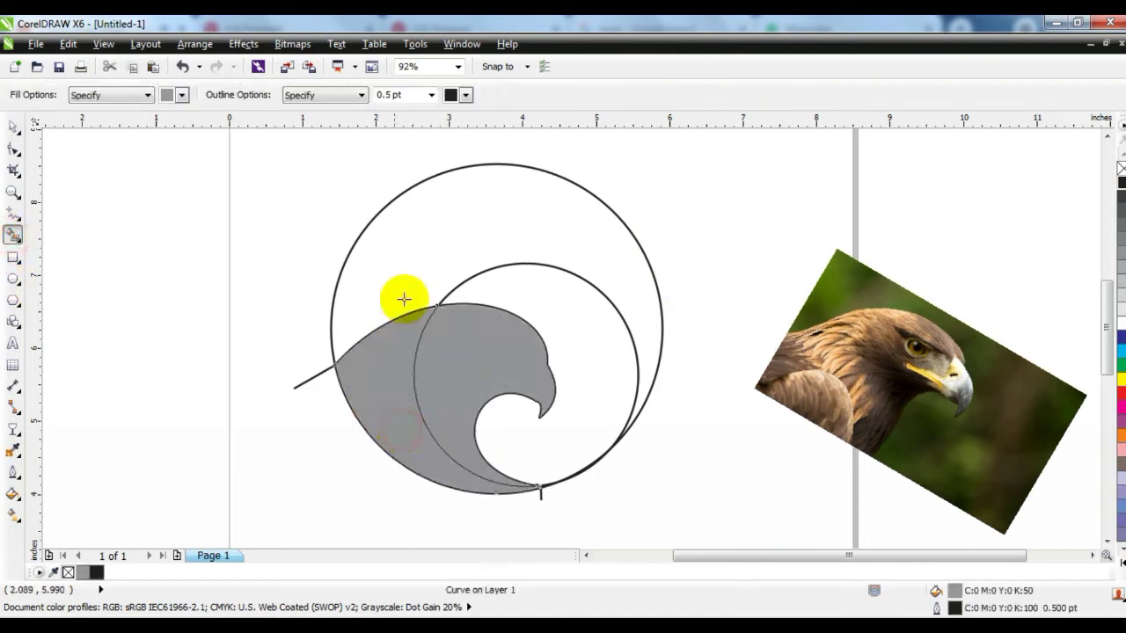
{"action": "left_click", "coordinate": [407, 286]}
Step: Delete the original traced curve and both construction circles, keeping only the grey shapes
{"action": "left_click", "coordinate": [14, 126]}
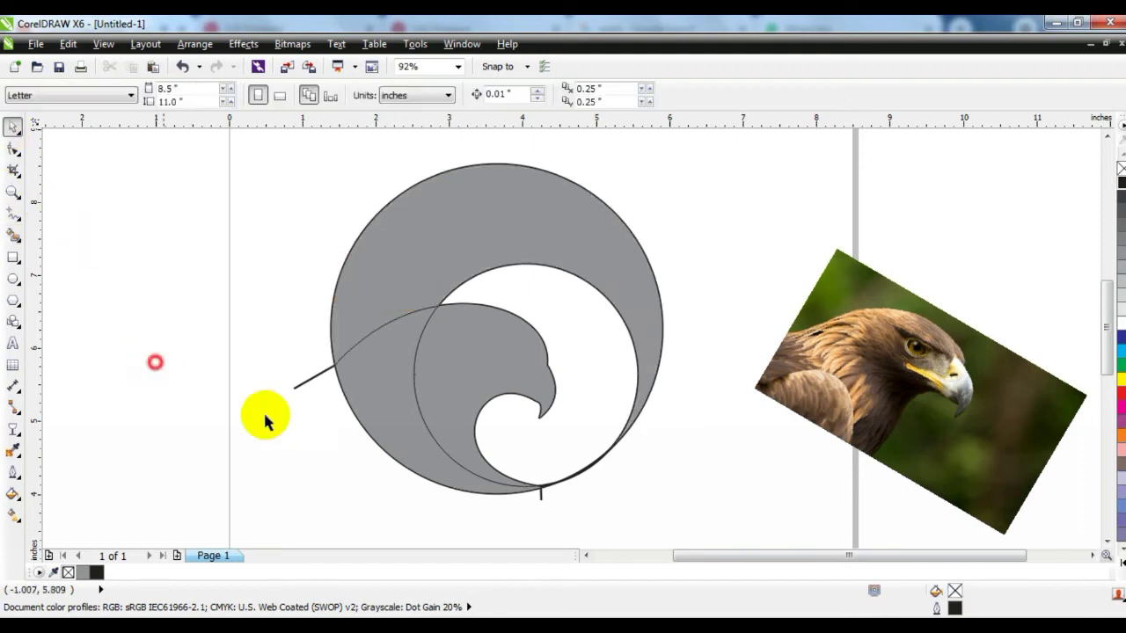
{"action": "left_click", "coordinate": [299, 387]}
{"action": "key", "text": "Delete"}
{"action": "left_click", "coordinate": [572, 479]}
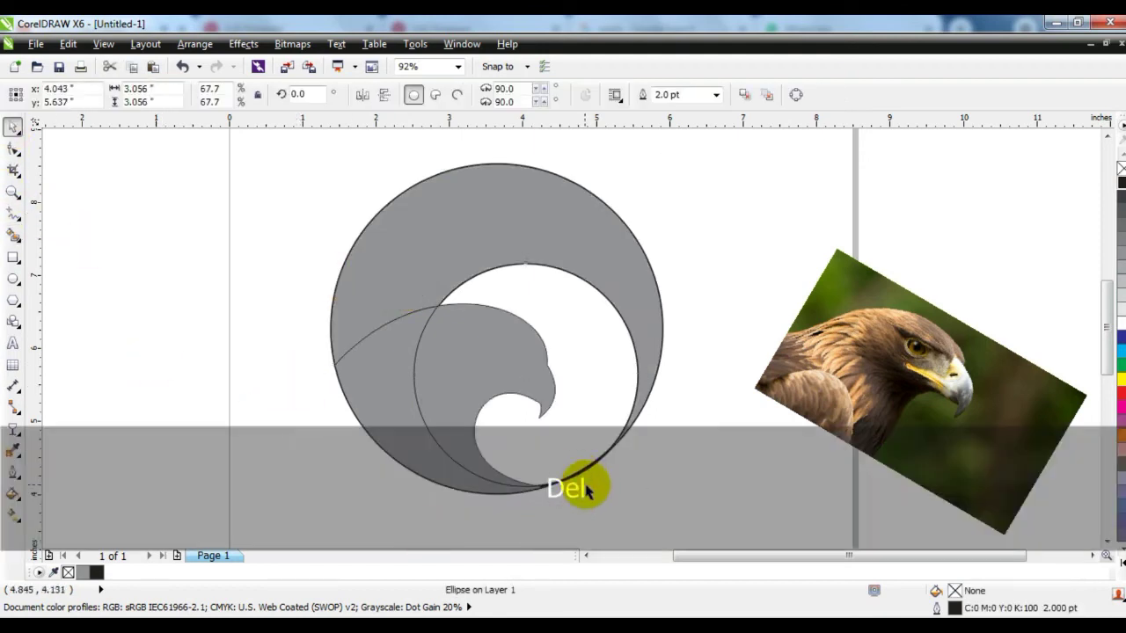
{"action": "key", "text": "Delete"}
{"action": "left_click", "coordinate": [588, 463]}
{"action": "key", "text": "Delete"}
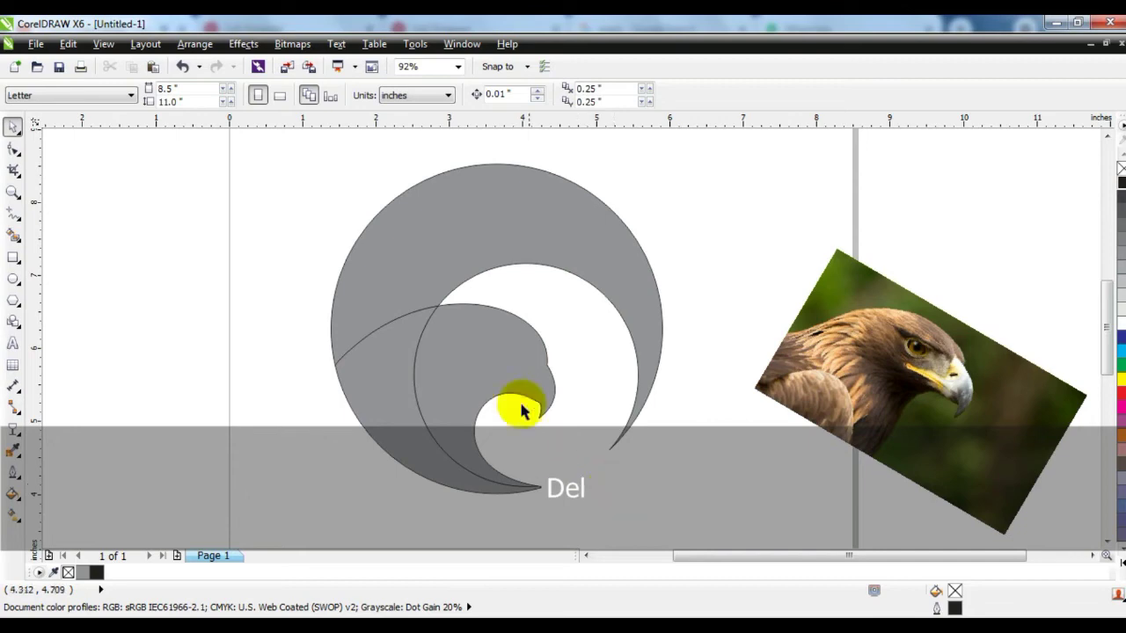
Step: Select the head, neck and crescent shapes and weld them into a single shape
{"action": "left_click", "coordinate": [508, 383]}
{"action": "left_click", "coordinate": [374, 378], "text": "shift"}
{"action": "left_click", "coordinate": [429, 193], "text": "shift"}
{"action": "left_click", "coordinate": [523, 101]}
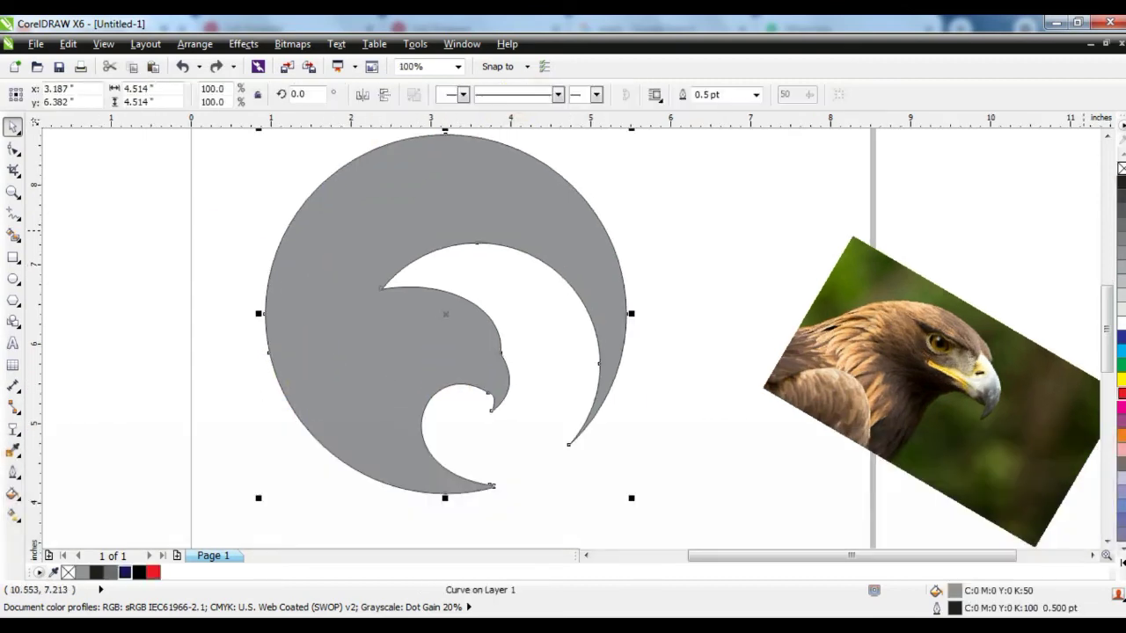
Step: Remove the fill from the welded shape and set its outline width to 2.0 pt
{"action": "left_click", "coordinate": [1121, 168]}
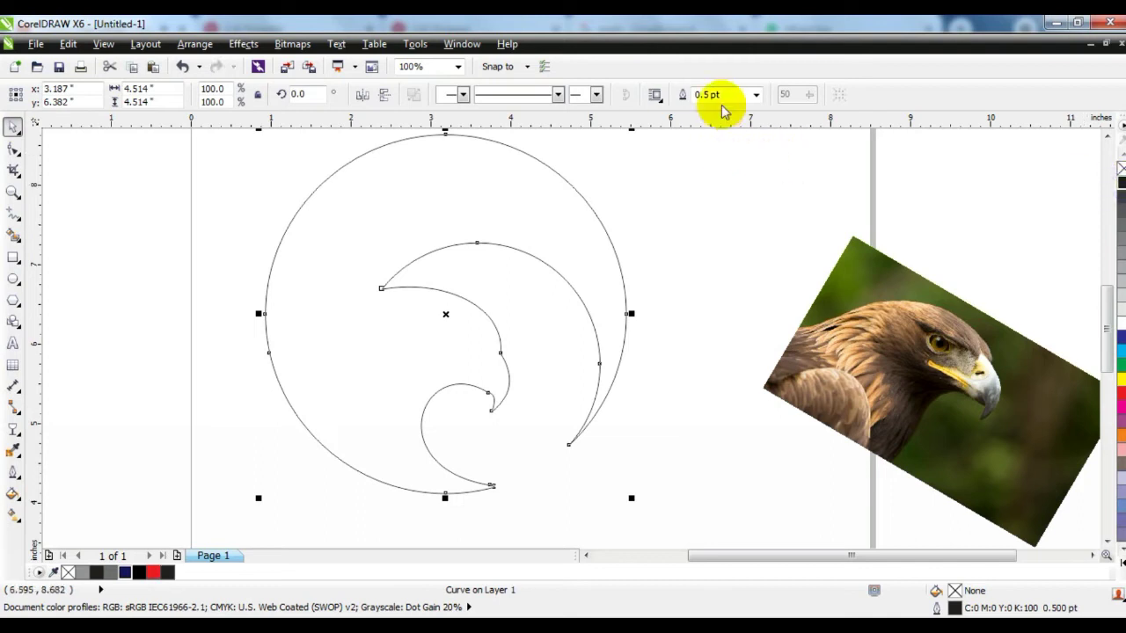
{"action": "left_click", "coordinate": [755, 94]}
{"action": "left_click", "coordinate": [723, 176]}
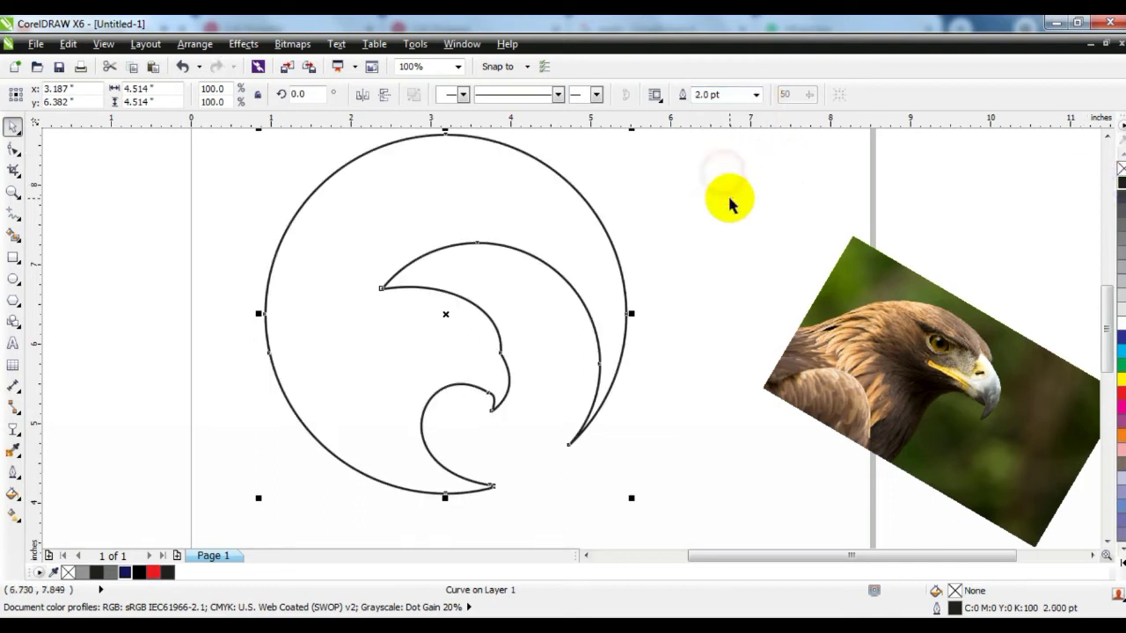
{"action": "left_click", "coordinate": [729, 199]}
Step: Draw a connected four-point line from above the eagle's crest to behind the head, back in, and down past the outer circle's lower edge
{"action": "left_click", "coordinate": [13, 213]}
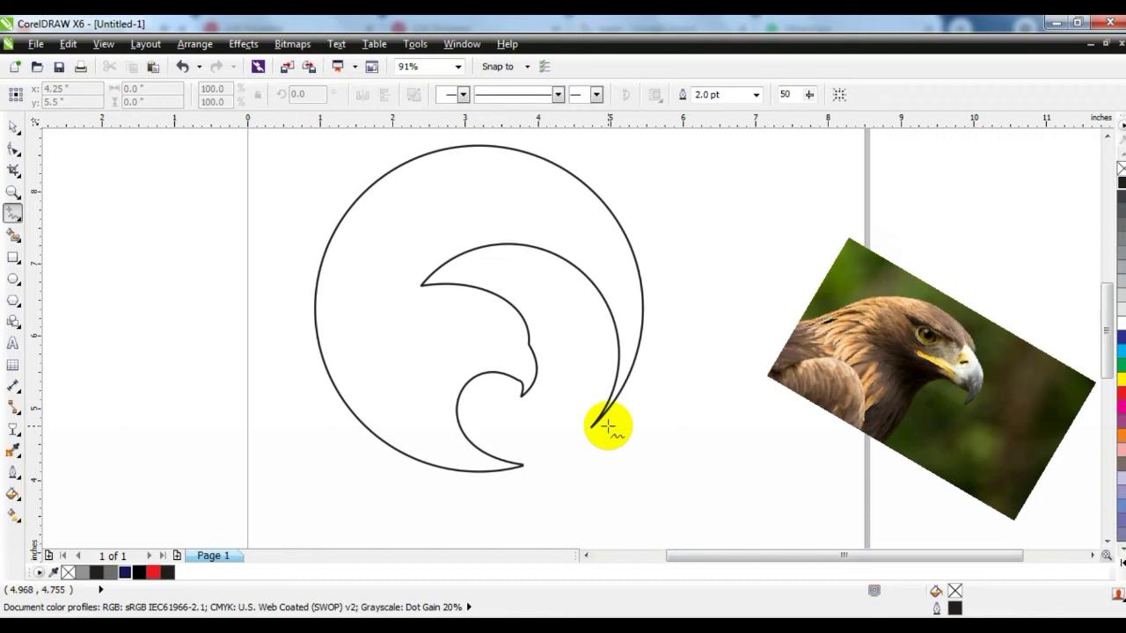
{"action": "left_click", "coordinate": [470, 273]}
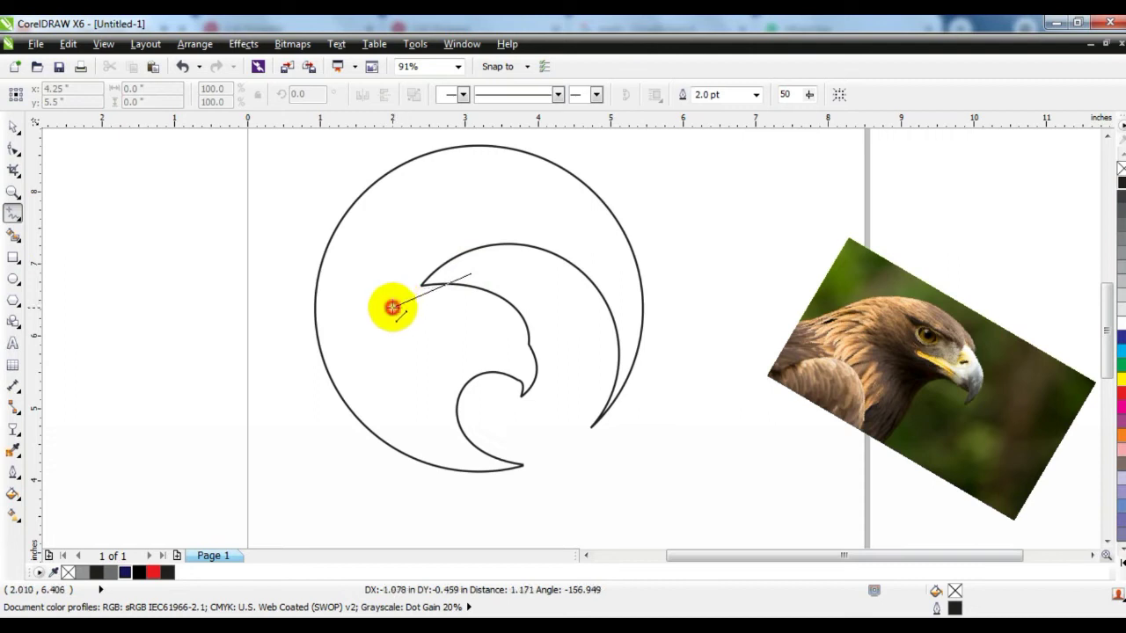
{"action": "left_click", "coordinate": [392, 307]}
{"action": "left_click", "coordinate": [414, 305]}
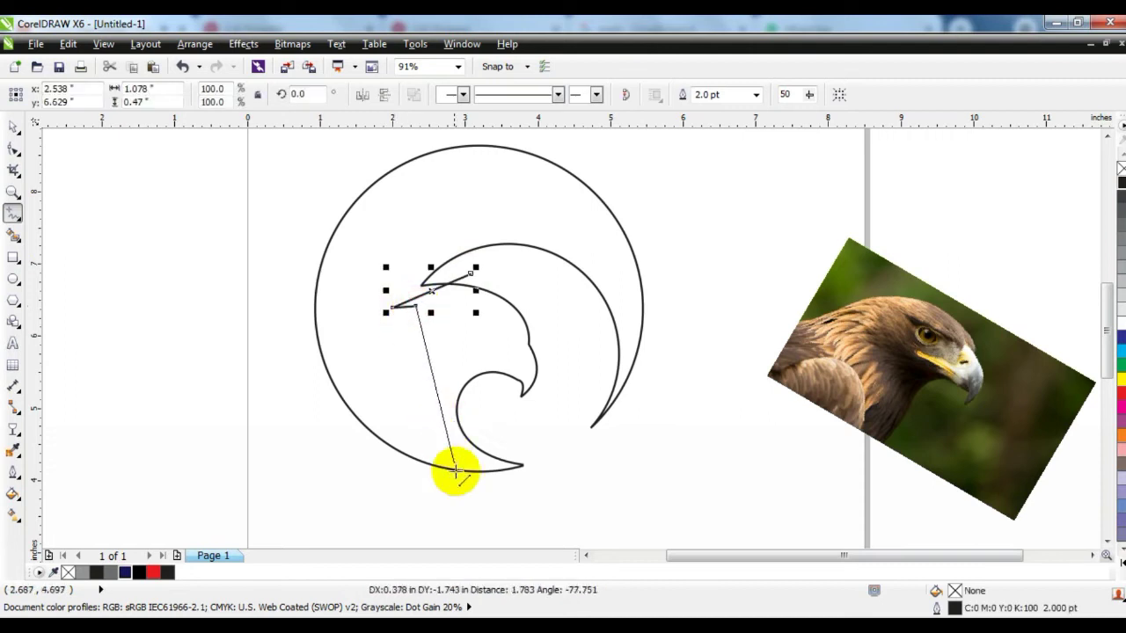
{"action": "left_click", "coordinate": [459, 479]}
Step: Convert all segments of the new line to curves and bend the uppermost one to follow the crest
{"action": "left_click", "coordinate": [13, 150]}
{"action": "left_click_drag", "start_coordinate": [319, 259], "coordinate": [586, 495]}
{"action": "key", "text": "shift+F2"}
{"action": "left_click", "coordinate": [228, 94]}
{"action": "key", "text": "F3"}
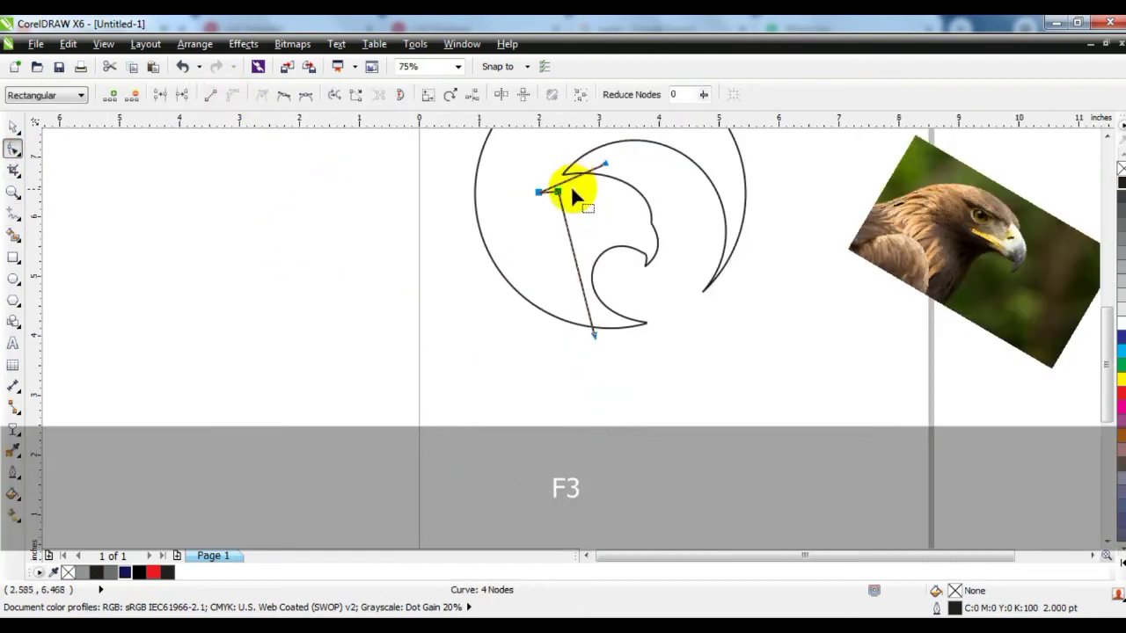
{"action": "left_click_drag", "start_coordinate": [574, 179], "coordinate": [606, 168]}
{"action": "left_click", "coordinate": [576, 169]}
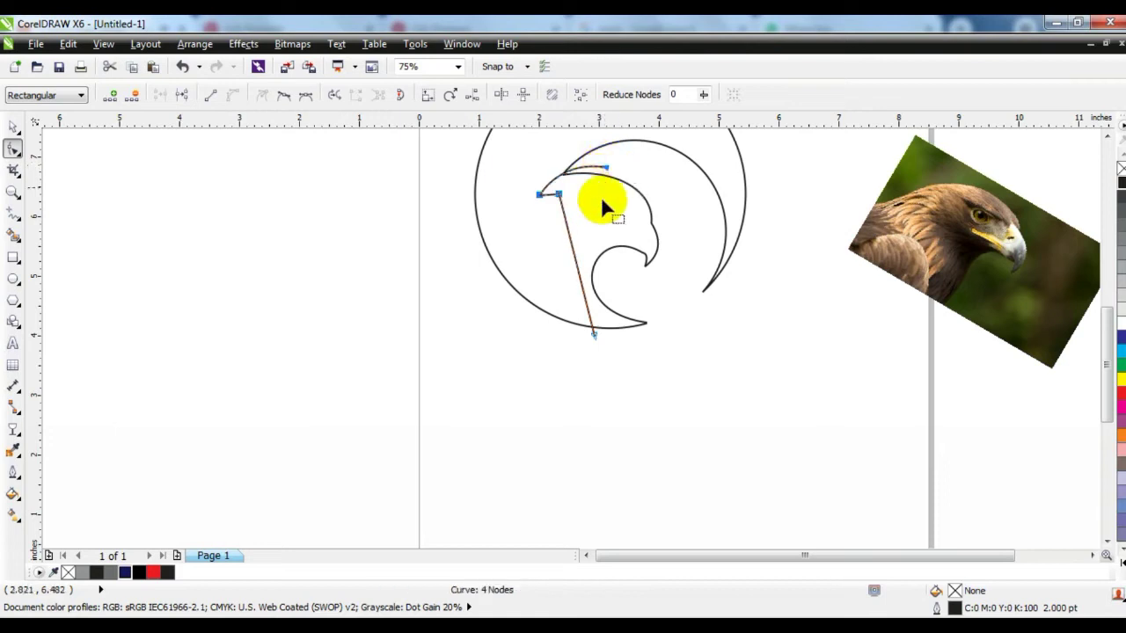
Step: Bend the short segment behind the head into a slight upward arc to form a feather notch
{"action": "left_click", "coordinate": [13, 192]}
{"action": "left_click_drag", "start_coordinate": [471, 153], "coordinate": [680, 345]}
{"action": "left_click", "coordinate": [14, 149]}
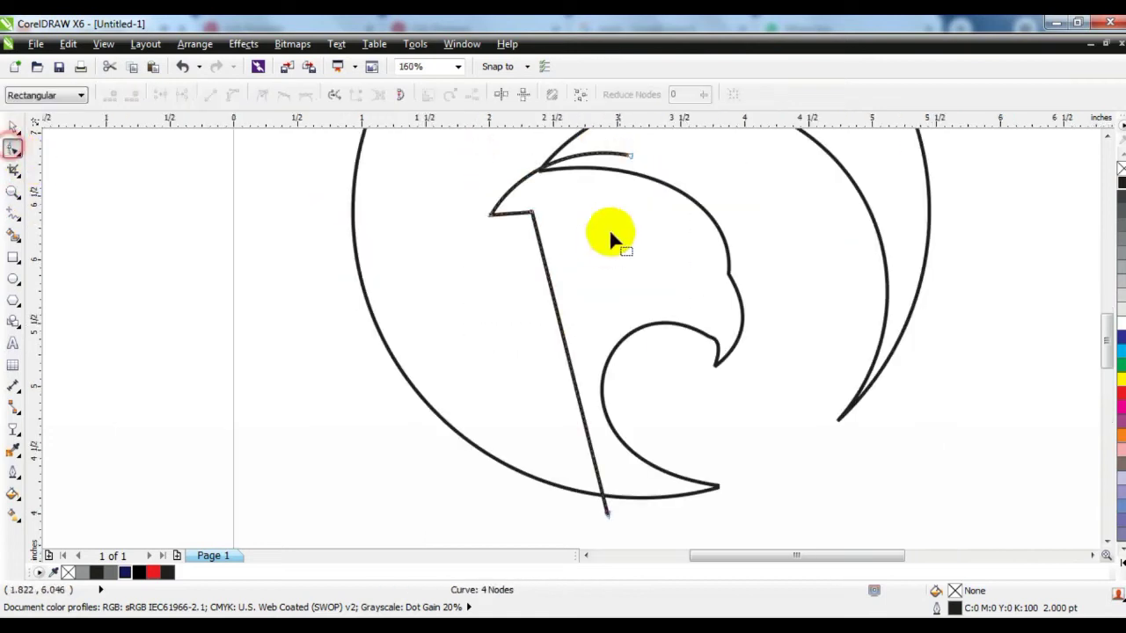
{"action": "left_click_drag", "start_coordinate": [513, 214], "coordinate": [514, 209]}
{"action": "left_click", "coordinate": [552, 212]}
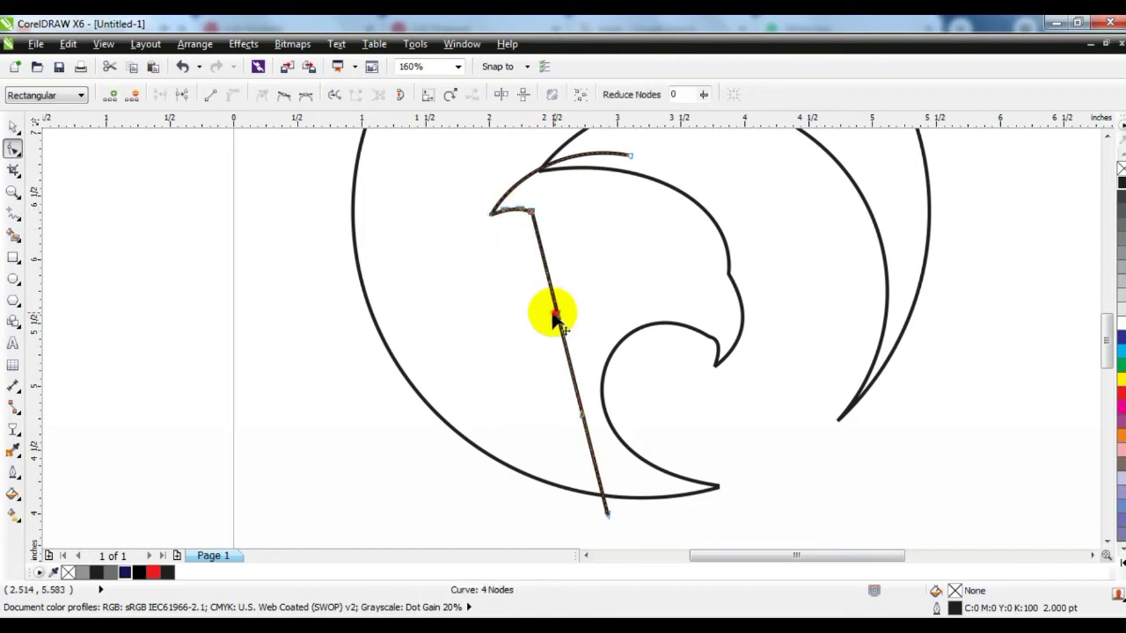
Step: Bend the long lower segment outward into a smooth neck curve running from the feather notch to the circle's lower edge
{"action": "left_click_drag", "start_coordinate": [556, 322], "coordinate": [463, 246]}
{"action": "left_click_drag", "start_coordinate": [580, 429], "coordinate": [398, 420]}
{"action": "left_click_drag", "start_coordinate": [576, 202], "coordinate": [521, 226]}
{"action": "left_click_drag", "start_coordinate": [464, 247], "coordinate": [451, 223]}
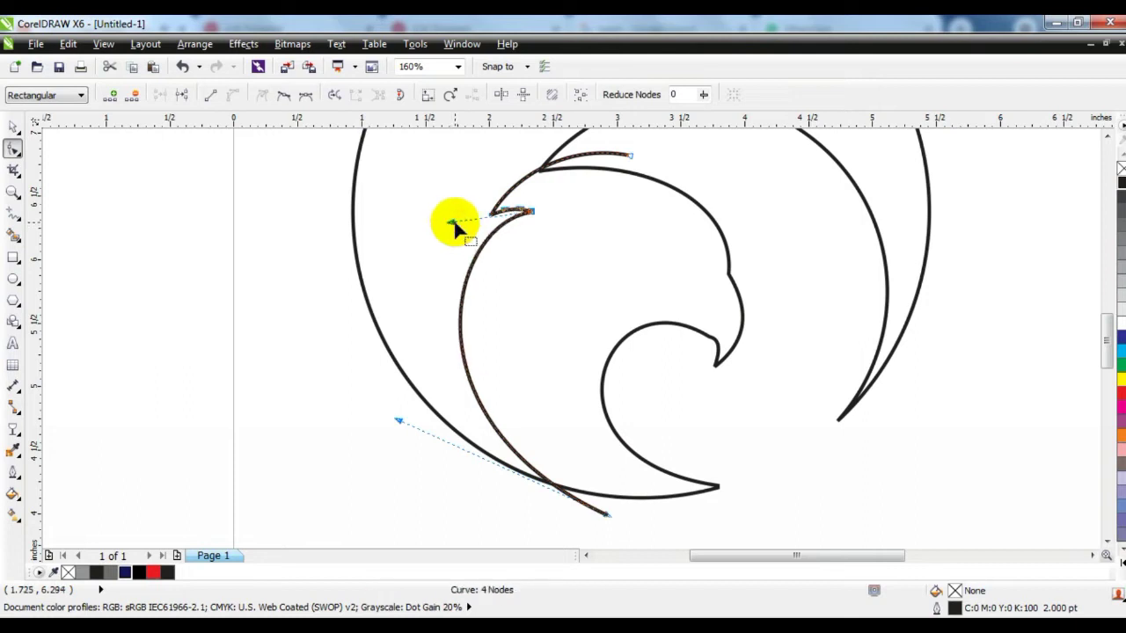
{"action": "left_click_drag", "start_coordinate": [397, 422], "coordinate": [393, 427]}
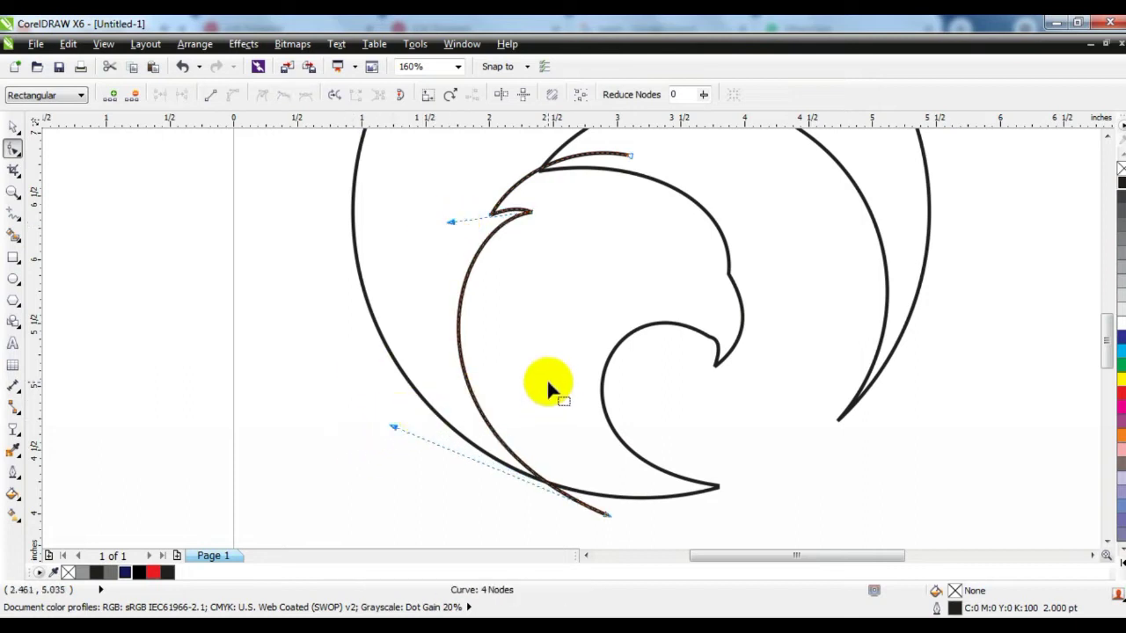
Step: Extend the curve from its upper end with a short segment running up and back across the inner crescent's edge
{"action": "key", "text": "F3"}
{"action": "left_click", "coordinate": [13, 191]}
{"action": "left_click_drag", "start_coordinate": [380, 164], "coordinate": [784, 432]}
{"action": "left_click", "coordinate": [14, 213]}
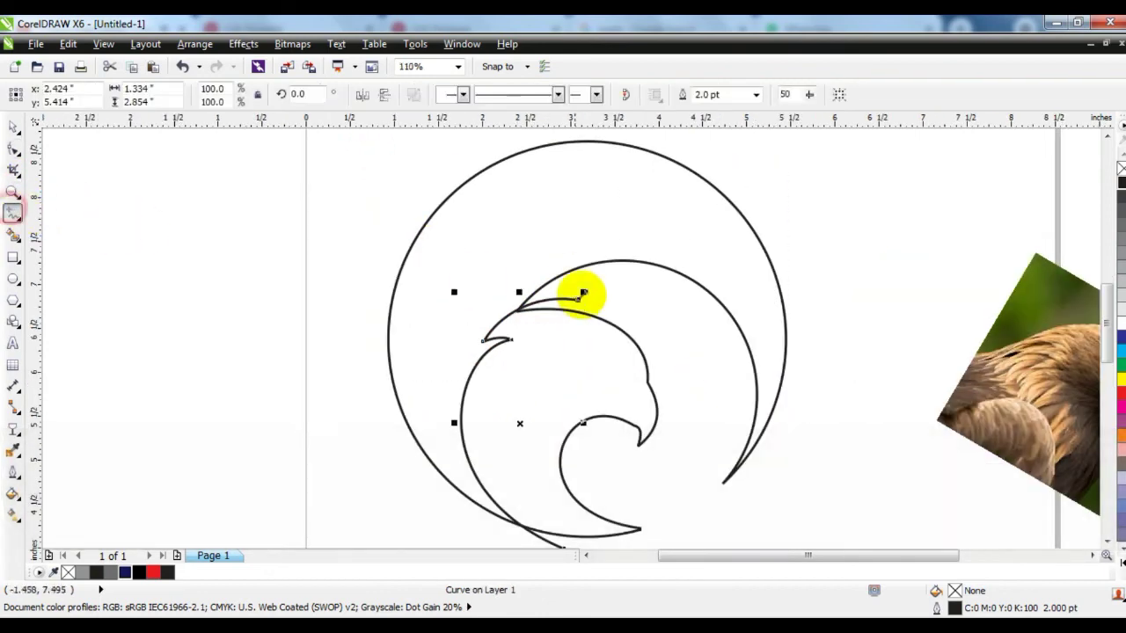
{"action": "left_click_drag", "start_coordinate": [578, 299], "coordinate": [542, 277]}
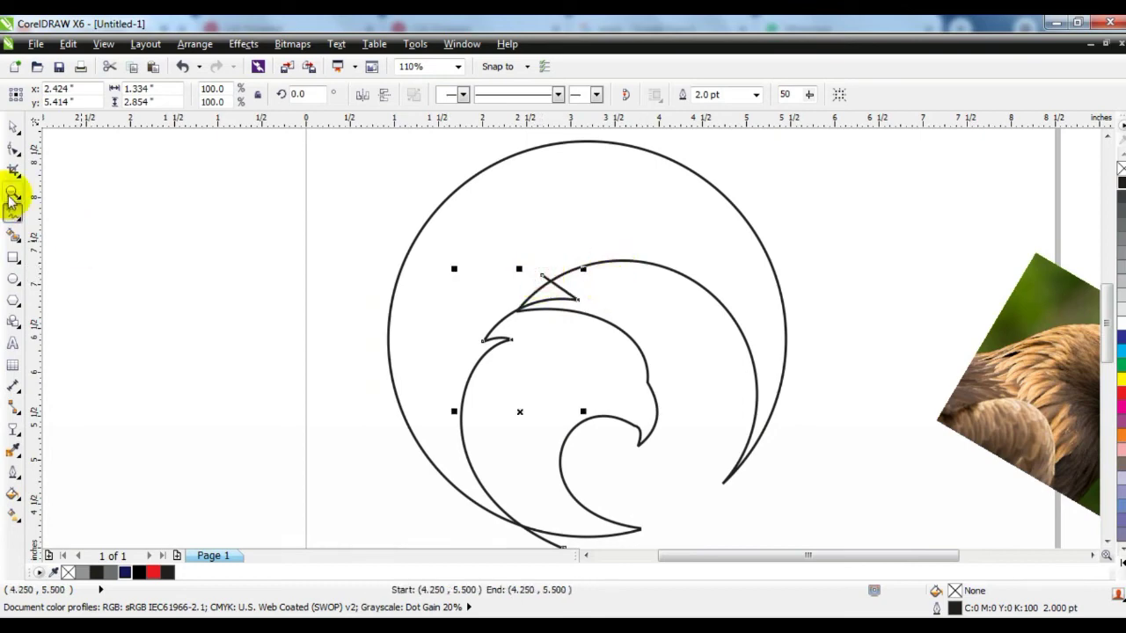
Step: Bend the added crest segment into an outward arc and nudge its tip node to shape a pointed feather
{"action": "left_click", "coordinate": [13, 149]}
{"action": "key", "text": "shift+F2"}
{"action": "key", "text": "F3"}
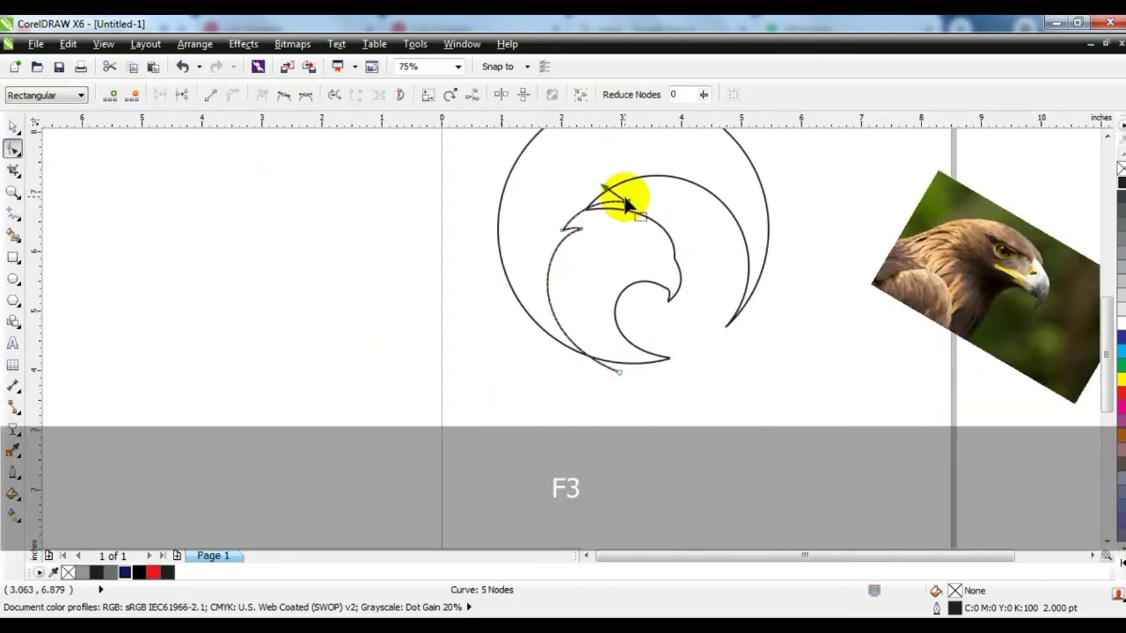
{"action": "left_click", "coordinate": [16, 191]}
{"action": "left_click_drag", "start_coordinate": [573, 176], "coordinate": [661, 235]}
{"action": "left_click", "coordinate": [11, 151]}
{"action": "left_click", "coordinate": [535, 258]}
{"action": "left_click_drag", "start_coordinate": [565, 255], "coordinate": [578, 241]}
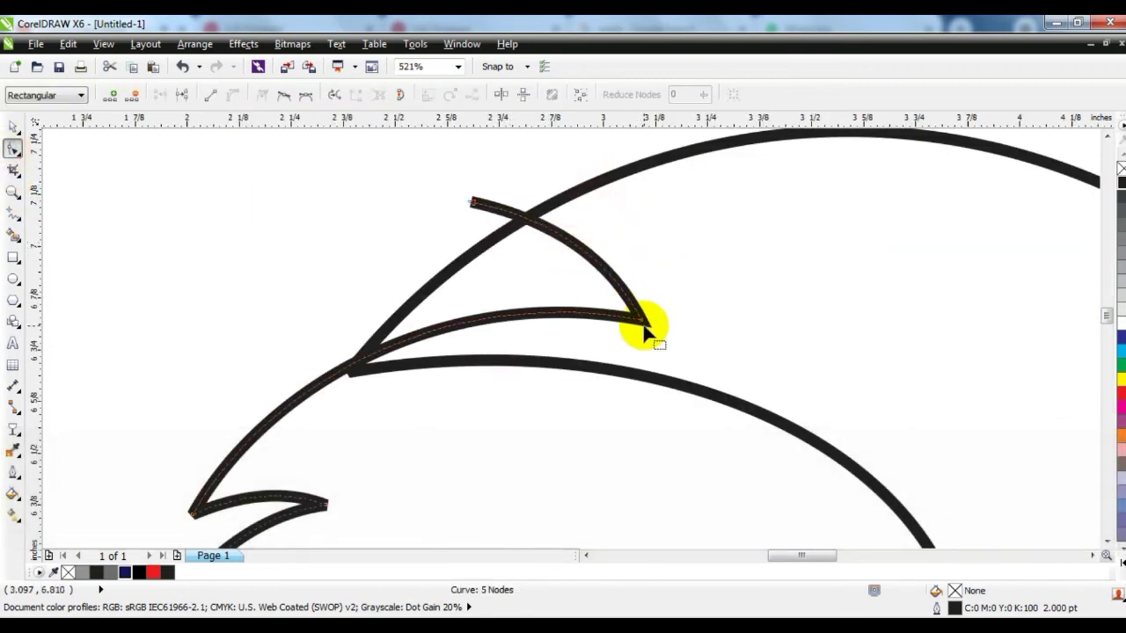
{"action": "left_click_drag", "start_coordinate": [645, 327], "coordinate": [648, 329]}
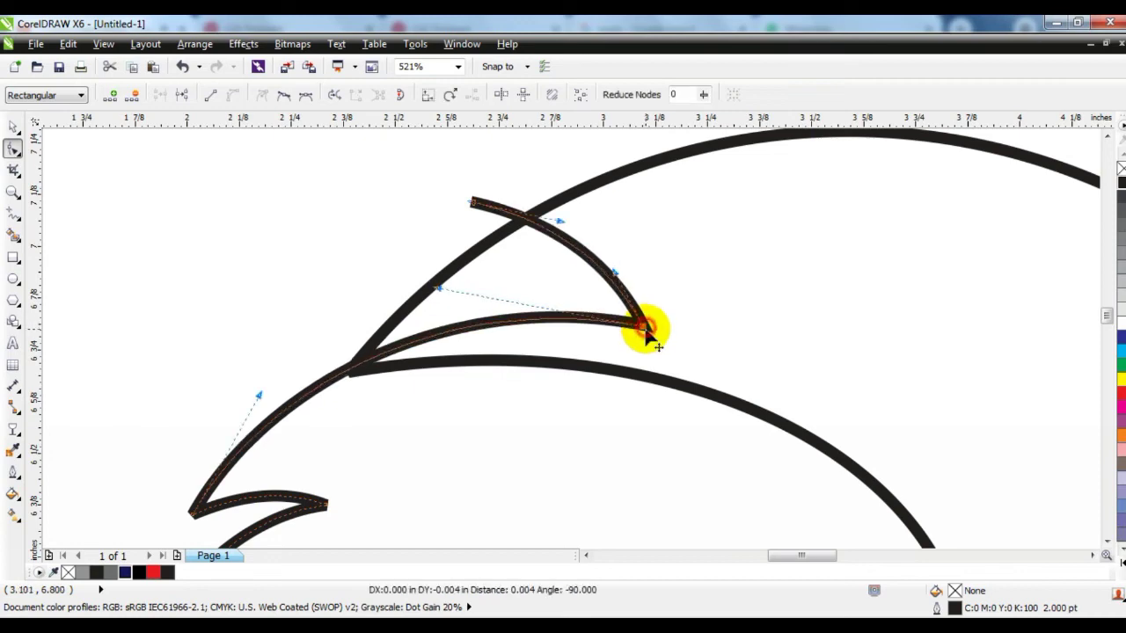
Step: Draw a circle about 4.87 in across, offset from the outer circle and enclosing the eagle's head
{"action": "key", "text": "F3"}
{"action": "key", "text": "F3"}
{"action": "key", "text": "F3"}
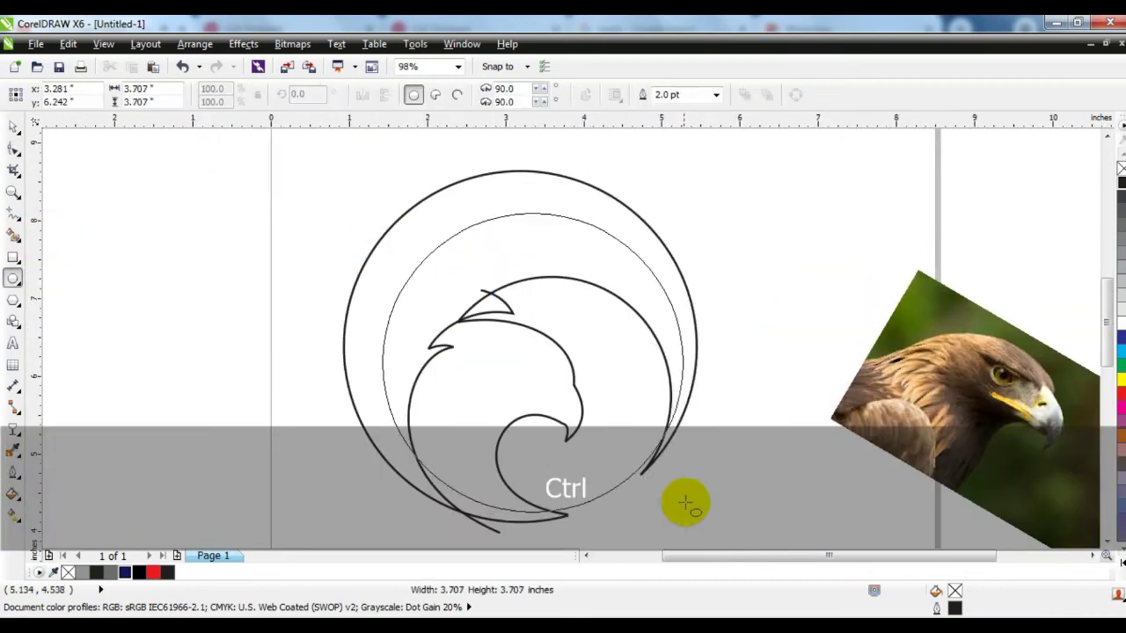
{"action": "left_click_drag", "start_coordinate": [685, 502], "coordinate": [719, 545]}
{"action": "left_click", "coordinate": [13, 126]}
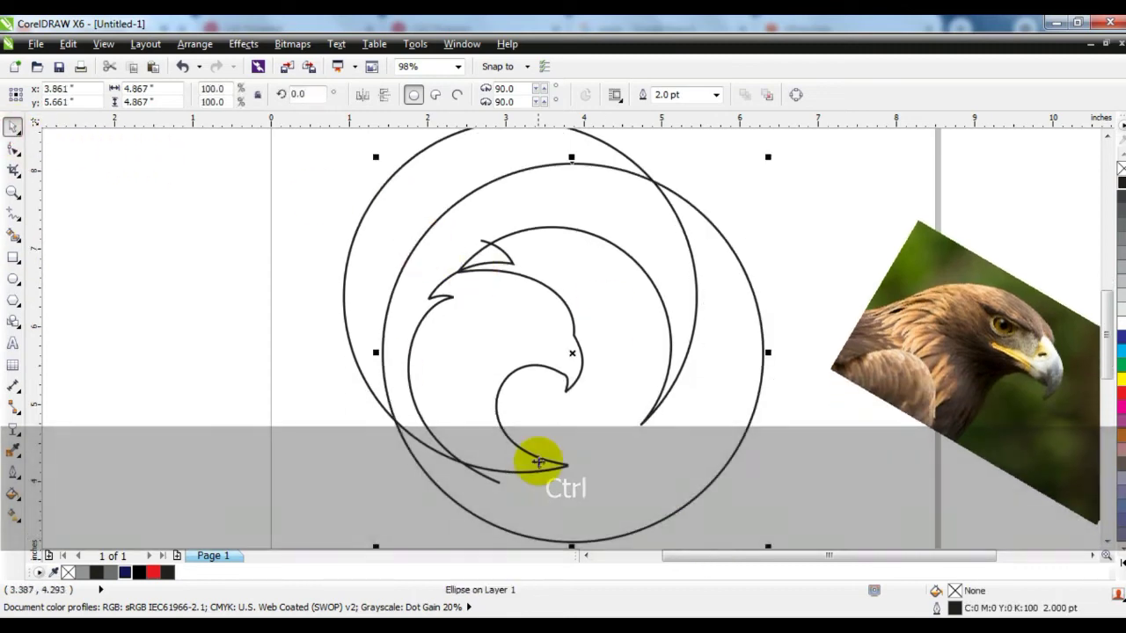
Step: Shift the new circle up slightly and scale it down to about 4.76 in across
{"action": "key", "text": "F3"}
{"action": "mouse_move", "coordinate": [629, 480]}
{"action": "left_mouse_down"}
{"action": "mouse_move", "coordinate": [615, 475]}
{"action": "mouse_move", "coordinate": [627, 471]}
{"action": "left_mouse_up"}
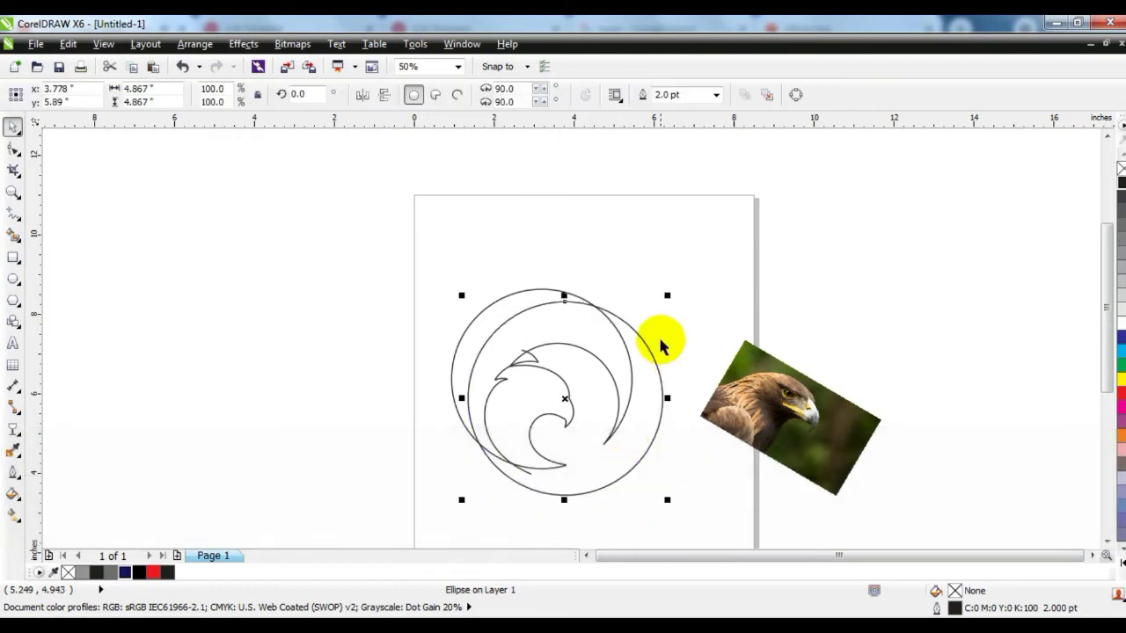
{"action": "left_click_drag", "start_coordinate": [667, 296], "coordinate": [663, 297]}
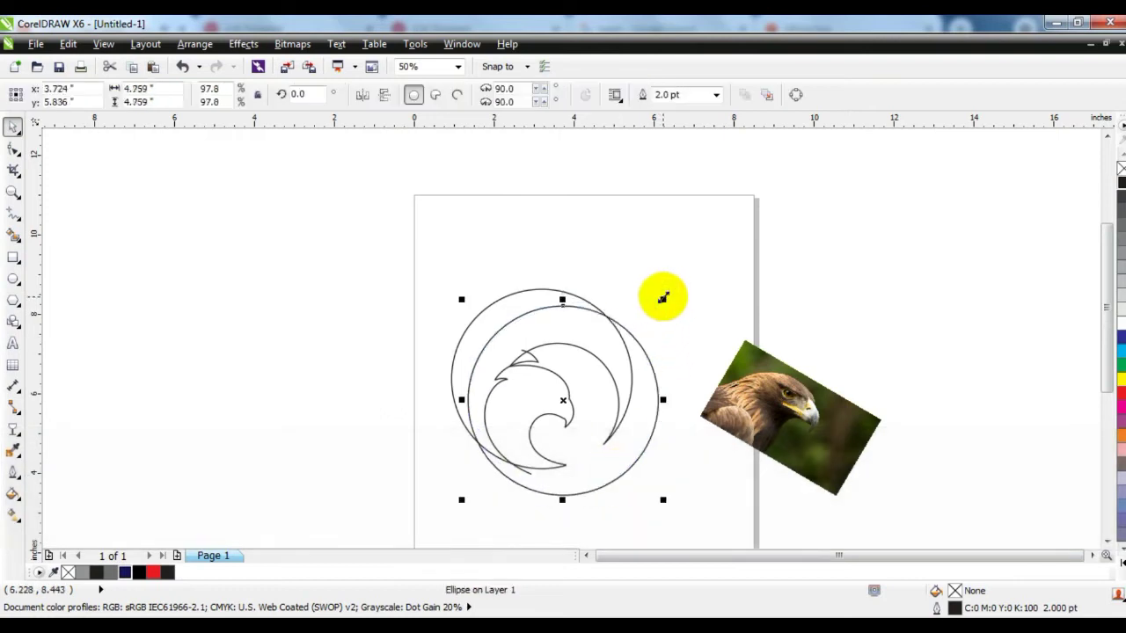
Step: Duplicate the circle and enlarge the copy slightly about its centre to form a narrow ring
{"action": "left_click", "coordinate": [12, 192]}
{"action": "left_click_drag", "start_coordinate": [430, 283], "coordinate": [716, 522]}
{"action": "left_click", "coordinate": [12, 127]}
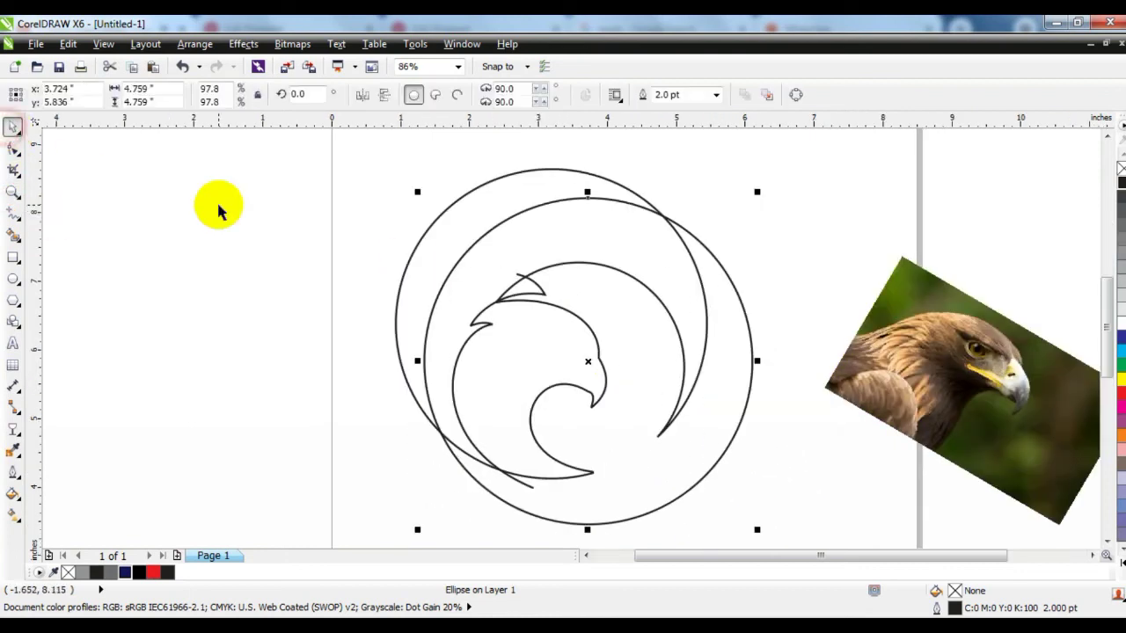
{"action": "key", "text": "KP_Add"}
{"action": "left_click_drag", "start_coordinate": [753, 191], "coordinate": [770, 176]}
Step: Draw a short slanted line about 0.74 in wide across the ring above and behind the eagle's crest
{"action": "left_click", "coordinate": [12, 211]}
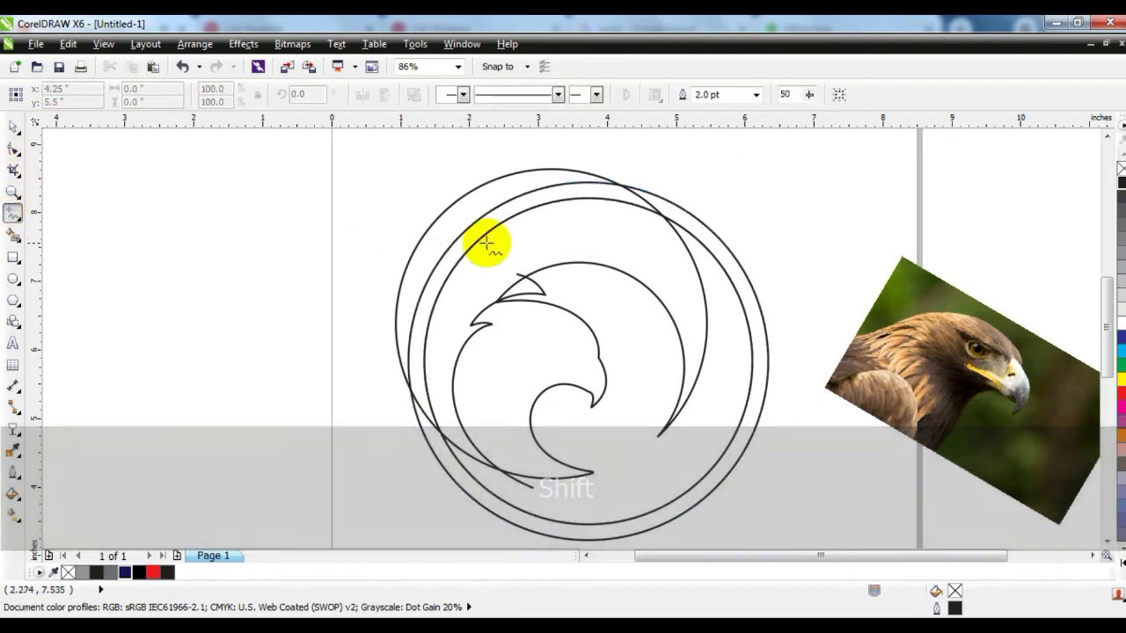
{"action": "left_click", "coordinate": [489, 242]}
{"action": "left_click", "coordinate": [439, 255]}
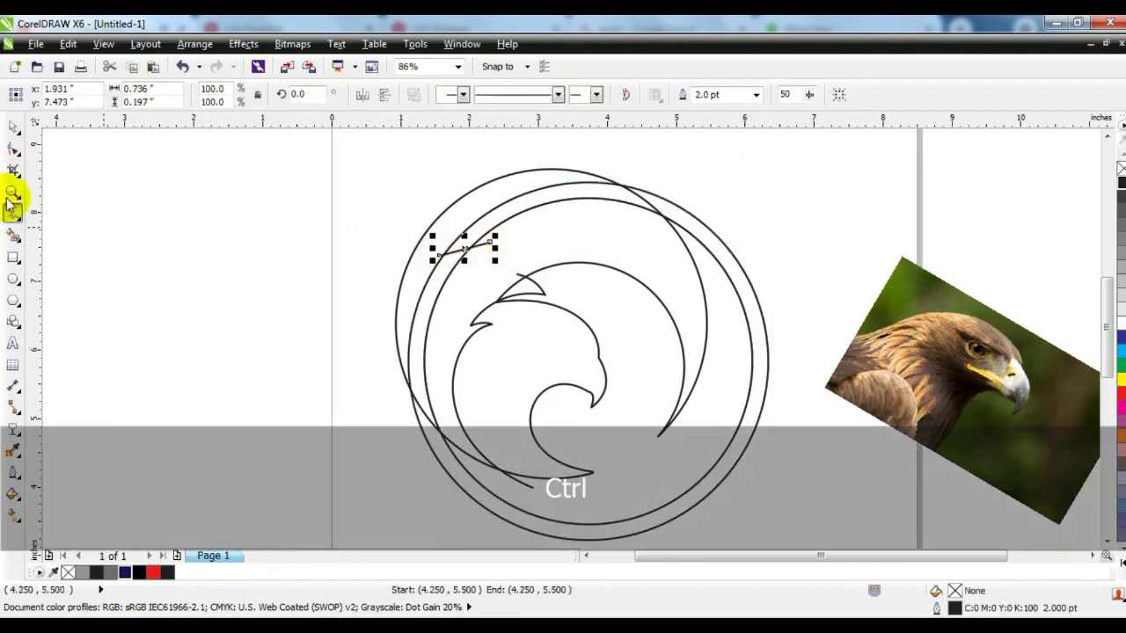
{"action": "left_click", "coordinate": [12, 130]}
{"action": "left_click", "coordinate": [190, 352]}
Step: Smart-fill the outer crescent pieces with 70% black, and the adjoining ring strip, inner crescent and crest feather with 50% black
{"action": "left_click", "coordinate": [13, 233]}
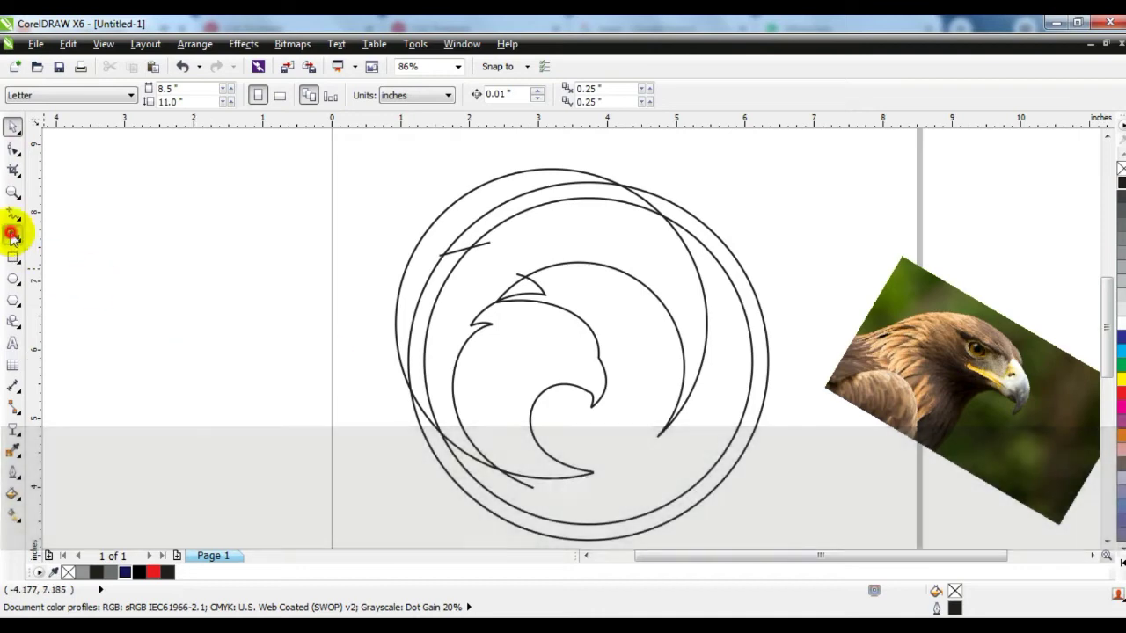
{"action": "left_click", "coordinate": [460, 213]}
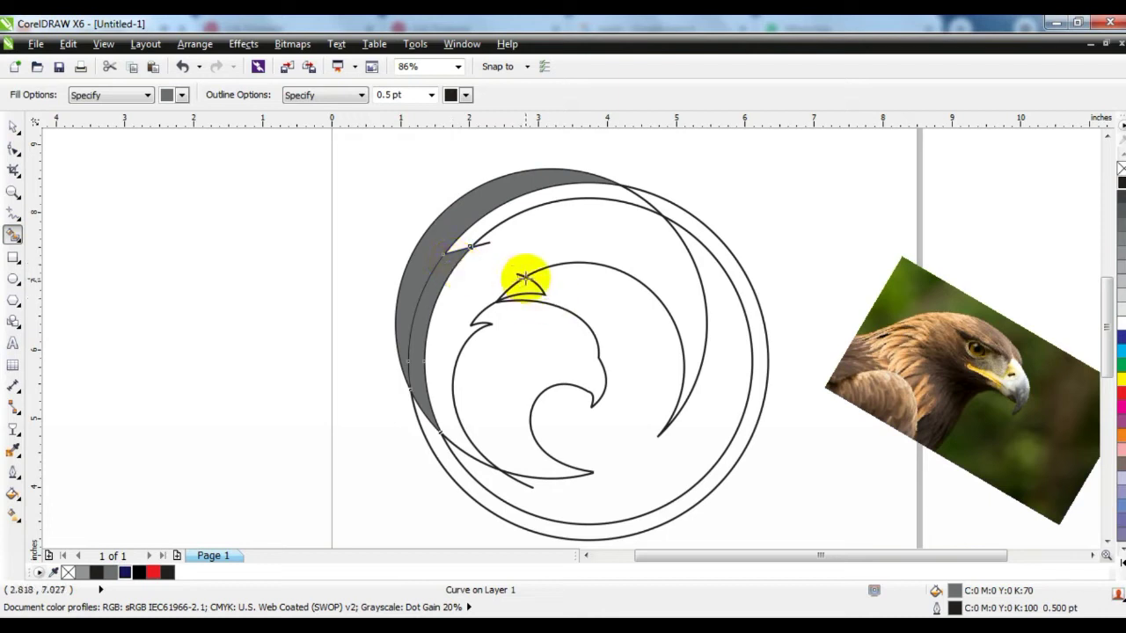
{"action": "left_click", "coordinate": [182, 95]}
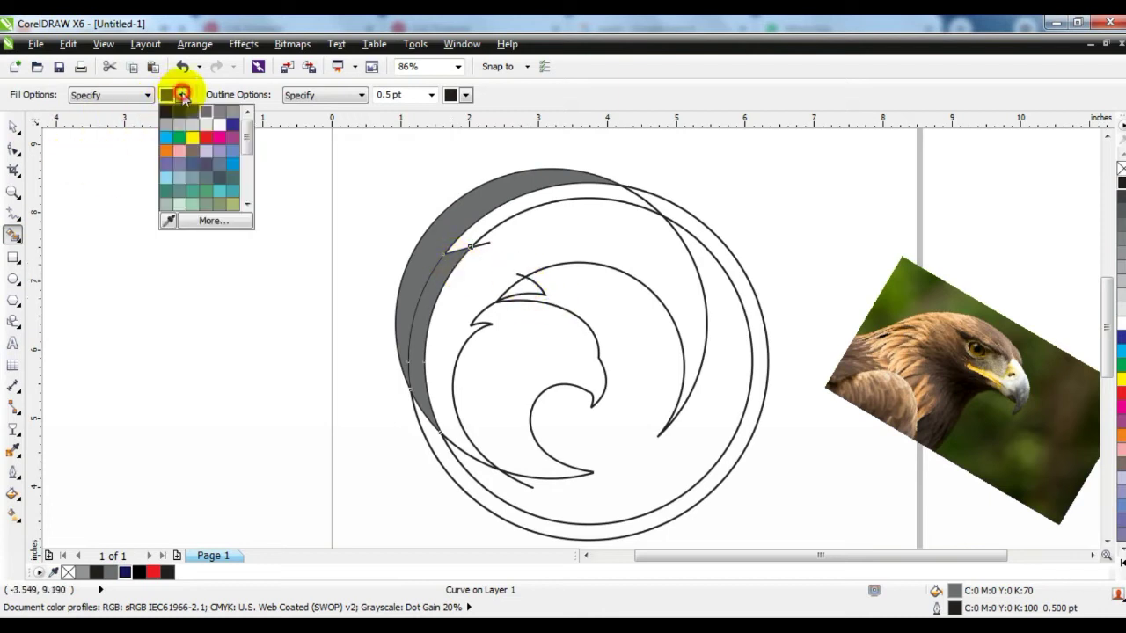
{"action": "left_click", "coordinate": [232, 115]}
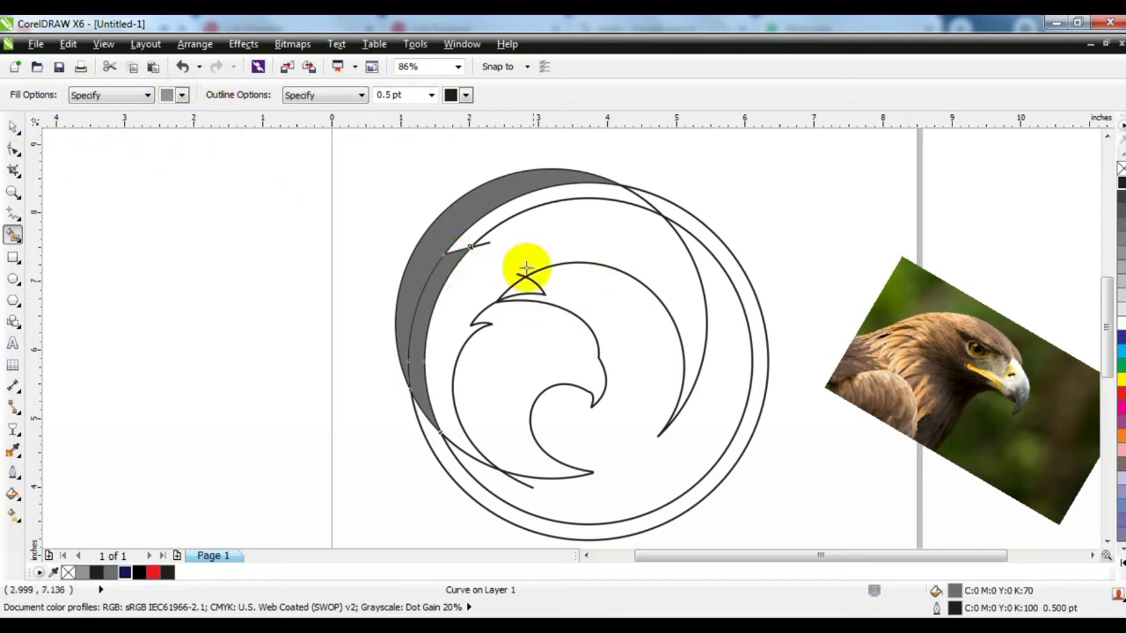
{"action": "left_click", "coordinate": [500, 215]}
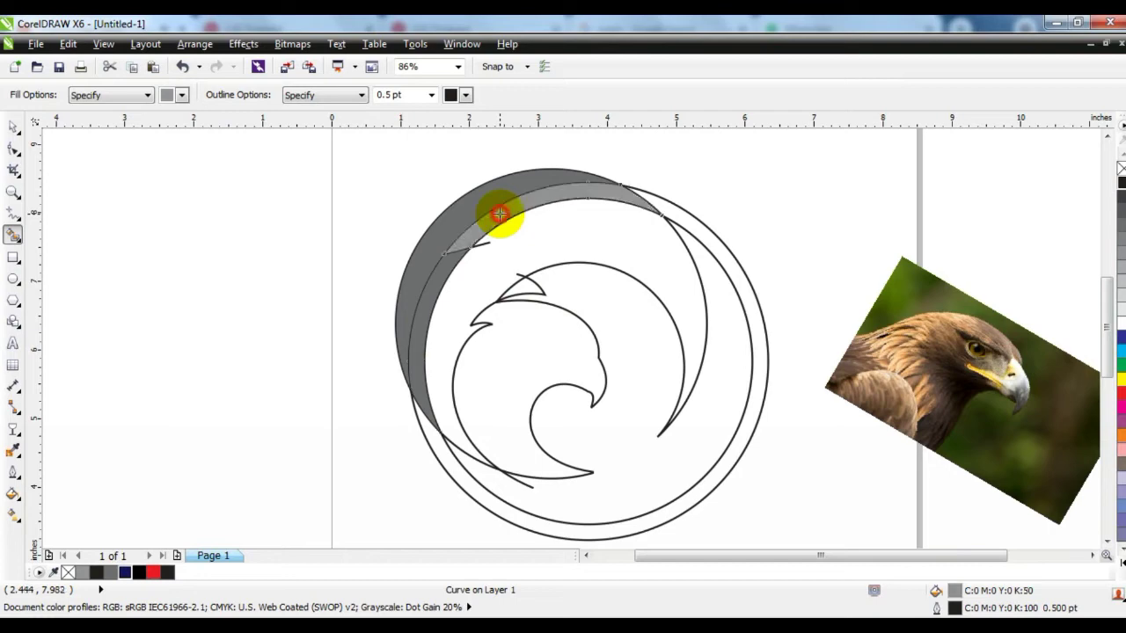
{"action": "left_click", "coordinate": [651, 226]}
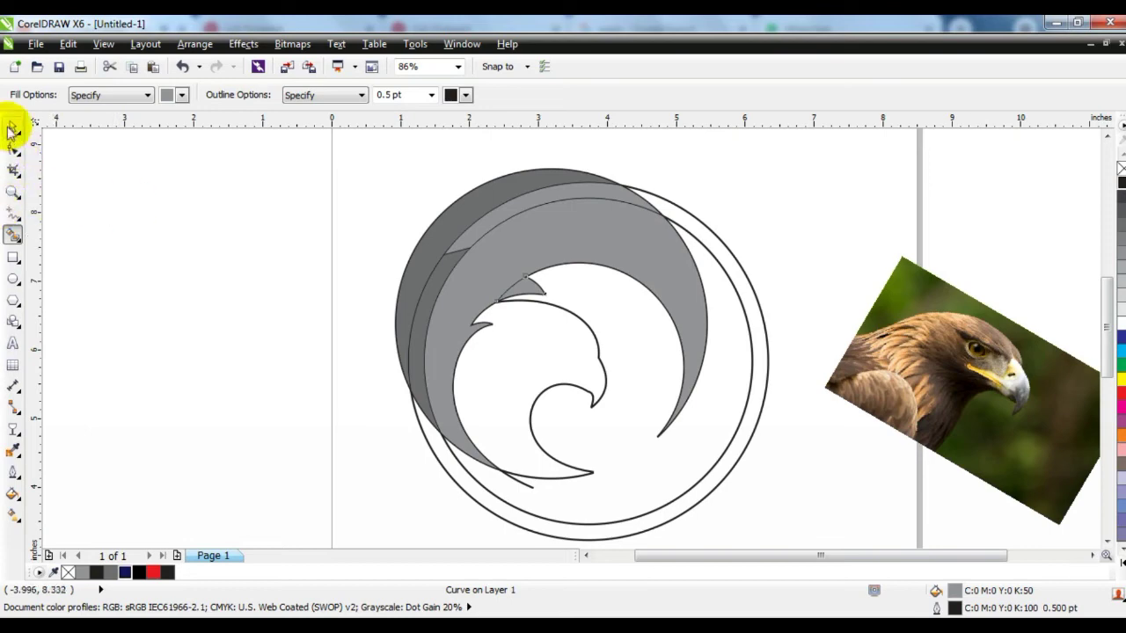
Step: Delete both ring construction circles and the leftover feather guide curve
{"action": "left_click", "coordinate": [12, 130]}
{"action": "left_click", "coordinate": [648, 512]}
{"action": "key", "text": "Delete"}
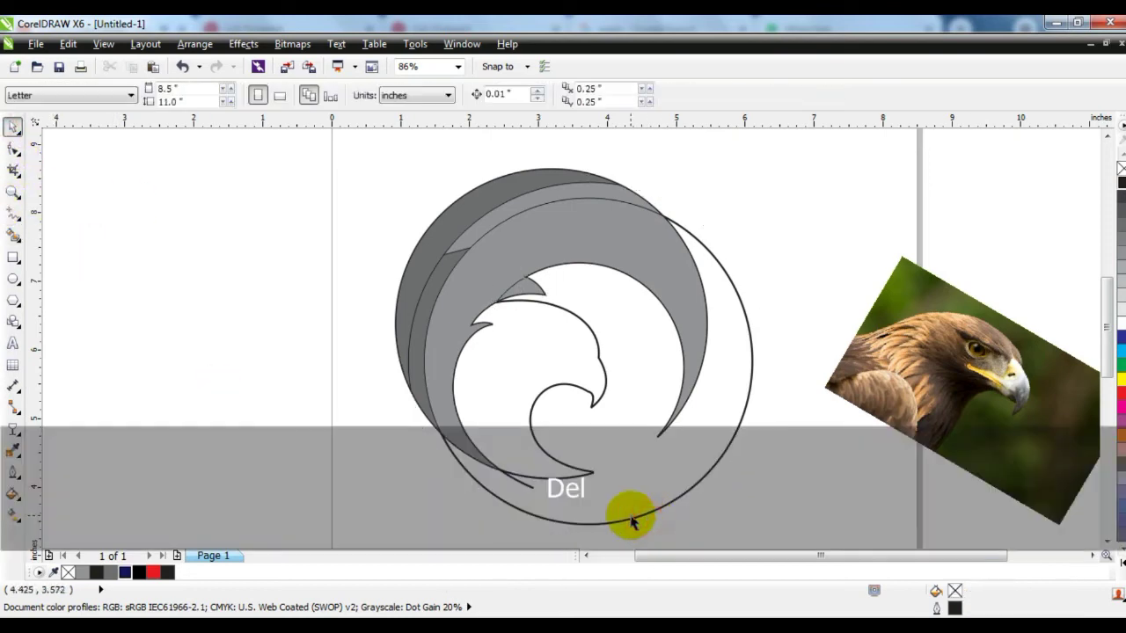
{"action": "left_click", "coordinate": [633, 522]}
{"action": "key", "text": "Delete"}
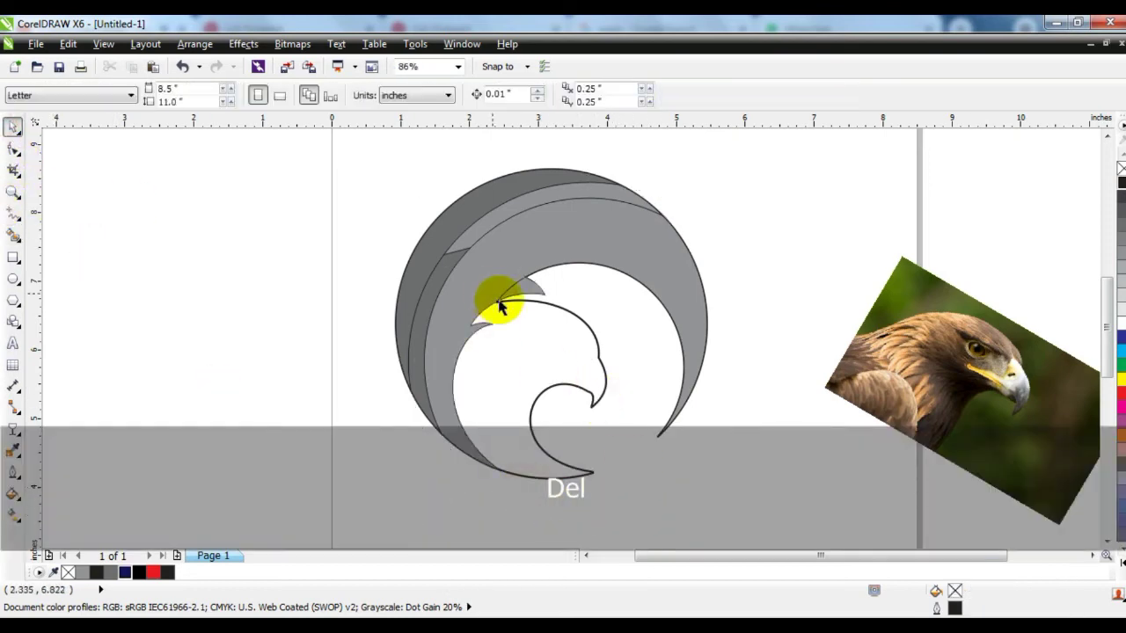
Step: Weld the light grey crescent, ring strip and crest feather into one shape
{"action": "left_click", "coordinate": [492, 310]}
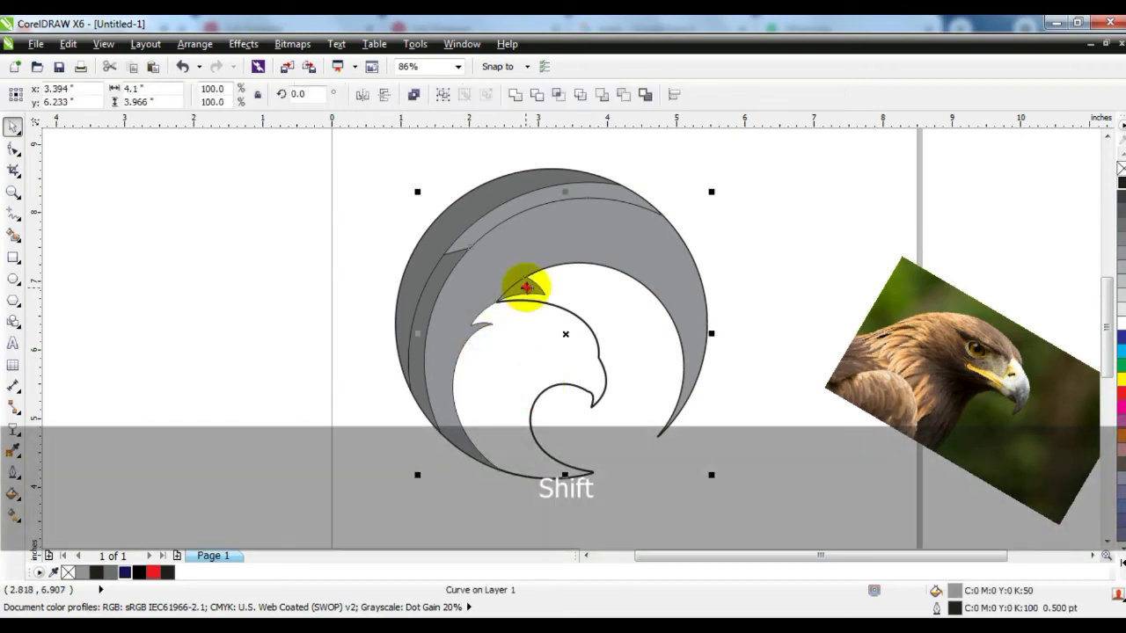
{"action": "left_click", "coordinate": [526, 286], "text": "shift"}
{"action": "left_click", "coordinate": [515, 94]}
{"action": "left_click", "coordinate": [715, 227]}
Step: Weld the two dark grey pieces along the outer edge into one shape
{"action": "left_click", "coordinate": [421, 320]}
{"action": "left_click", "coordinate": [422, 269], "text": "shift"}
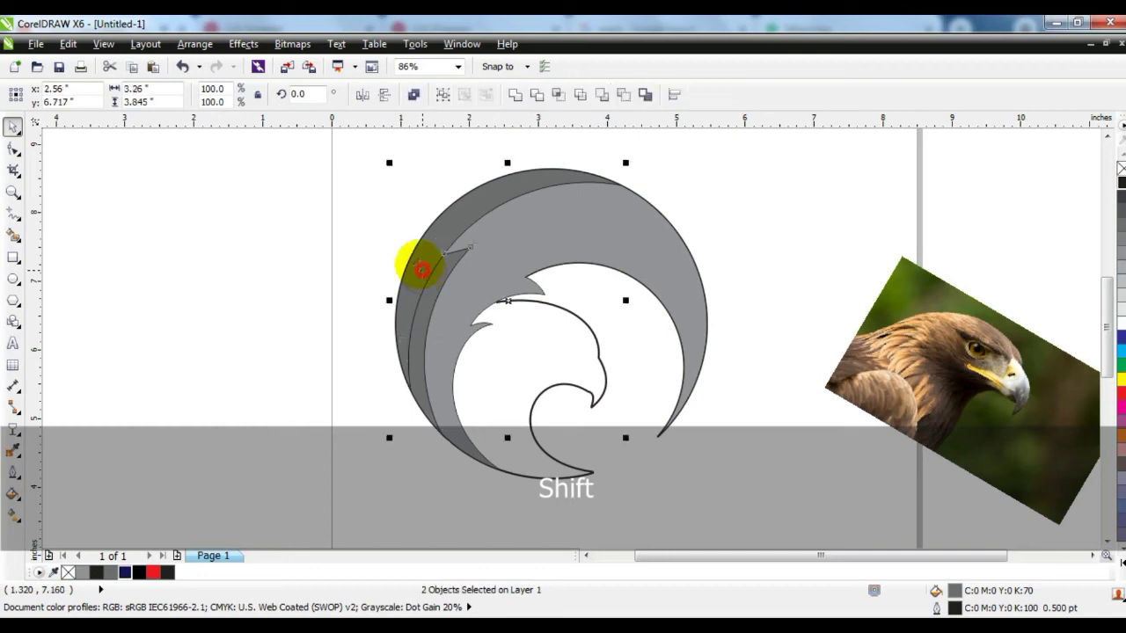
{"action": "left_click", "coordinate": [514, 94]}
{"action": "left_click", "coordinate": [372, 272]}
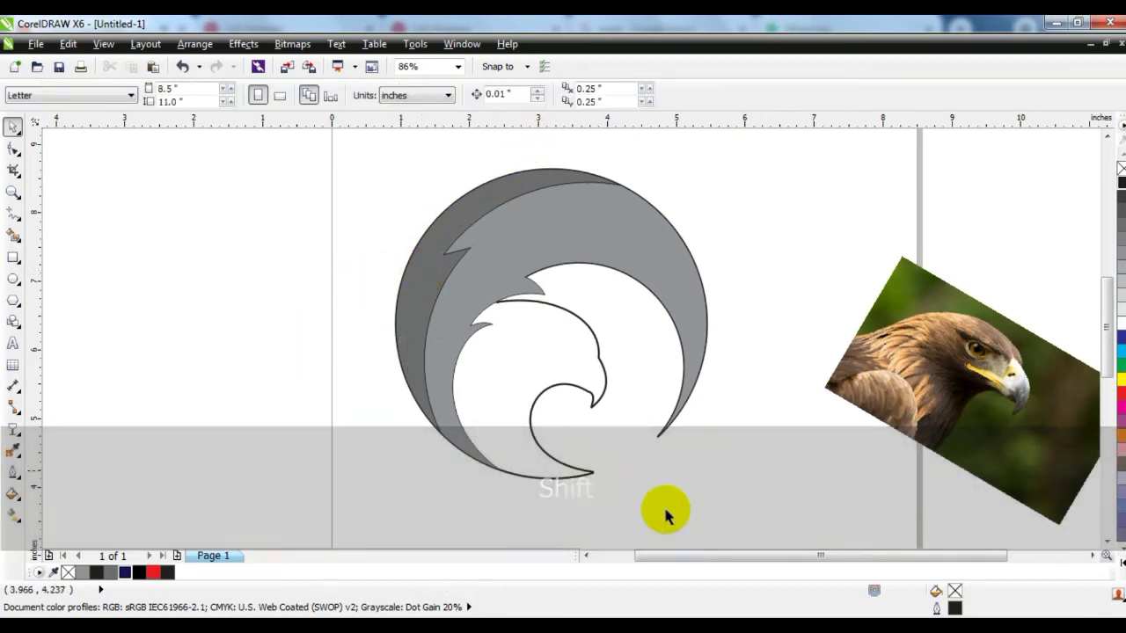
Step: Draw a freehand straight line about 1.18 inches long from the beak's inner corner to the lower neck tip, plus a short segment past it
{"action": "left_click", "coordinate": [13, 191]}
{"action": "left_click_drag", "start_coordinate": [612, 406], "coordinate": [770, 511]}
{"action": "left_click_drag", "start_coordinate": [252, 237], "coordinate": [717, 503]}
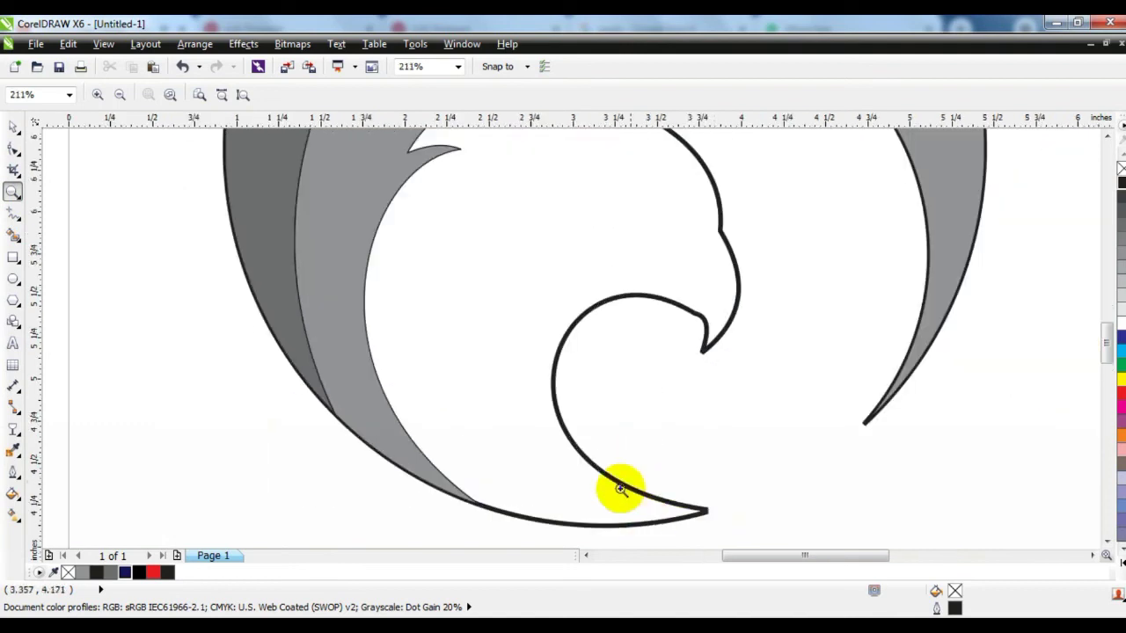
{"action": "left_click", "coordinate": [13, 220]}
{"action": "left_click", "coordinate": [701, 336]}
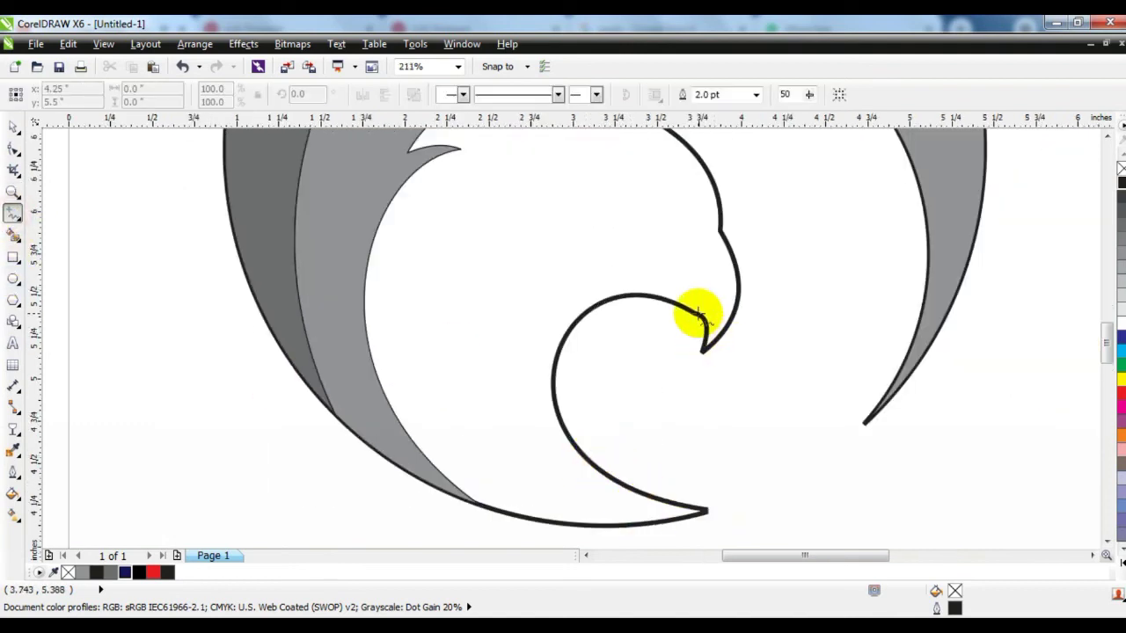
{"action": "left_click_drag", "start_coordinate": [697, 314], "coordinate": [710, 511]}
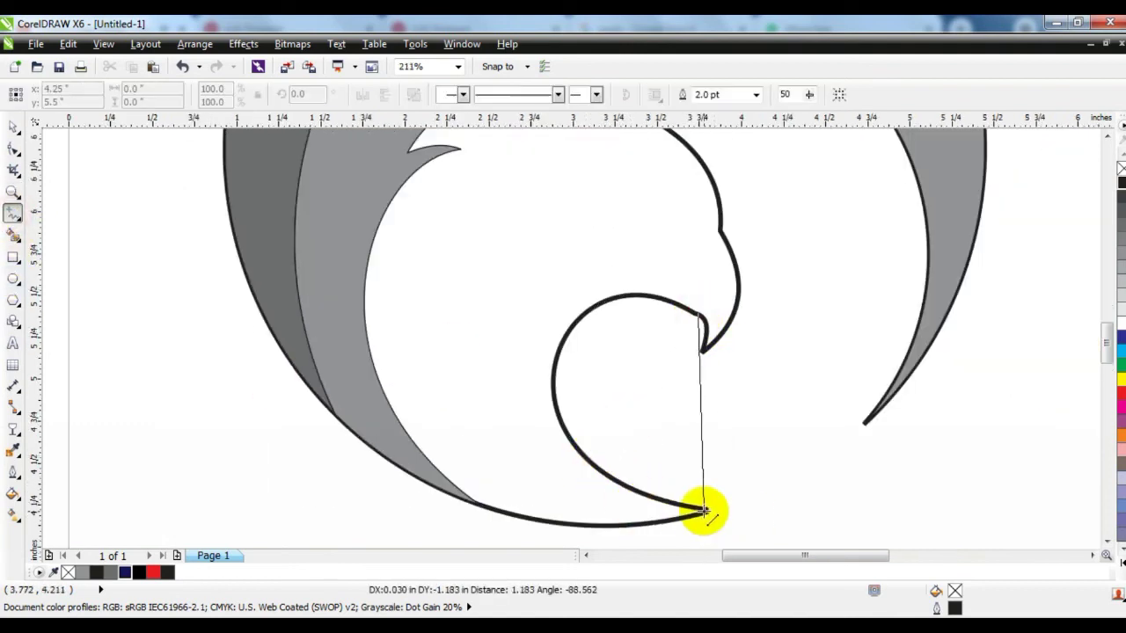
{"action": "double_click", "coordinate": [703, 511]}
{"action": "left_click", "coordinate": [745, 531]}
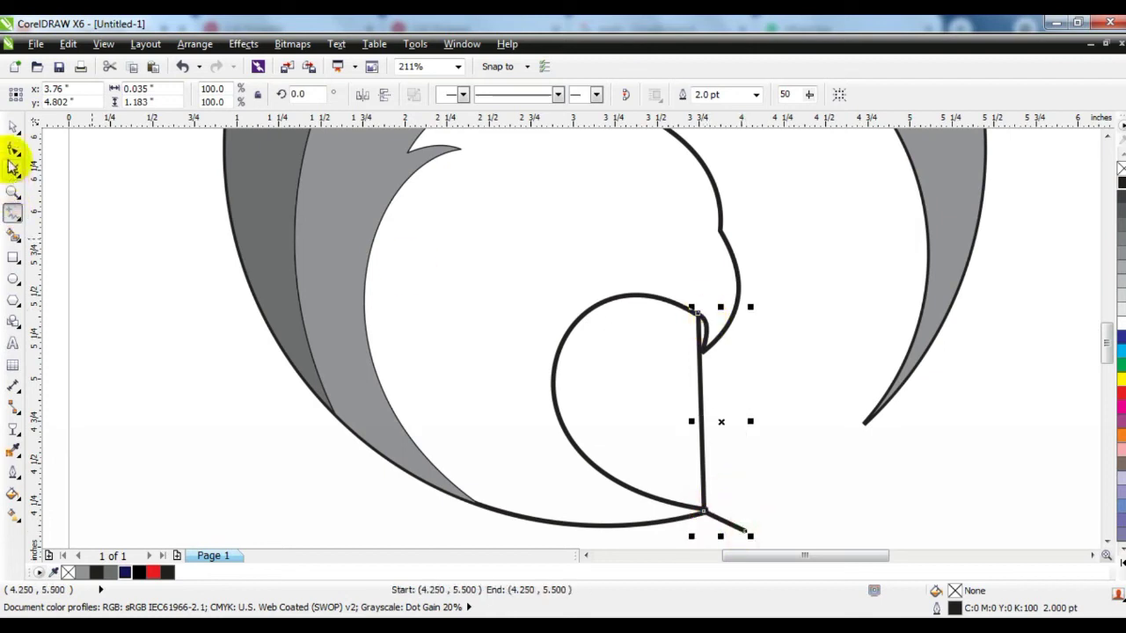
Step: Convert the line between beak and neck tip to a curve and bend it into a wider arc outside the throat outline
{"action": "left_click", "coordinate": [13, 149]}
{"action": "left_click_drag", "start_coordinate": [434, 303], "coordinate": [738, 521]}
{"action": "left_click", "coordinate": [236, 94]}
{"action": "left_click", "coordinate": [608, 262]}
{"action": "left_click_drag", "start_coordinate": [526, 188], "coordinate": [701, 325]}
{"action": "left_click_drag", "start_coordinate": [698, 369], "coordinate": [655, 312]}
{"action": "left_click_drag", "start_coordinate": [602, 230], "coordinate": [603, 230]}
{"action": "left_click", "coordinate": [721, 485]}
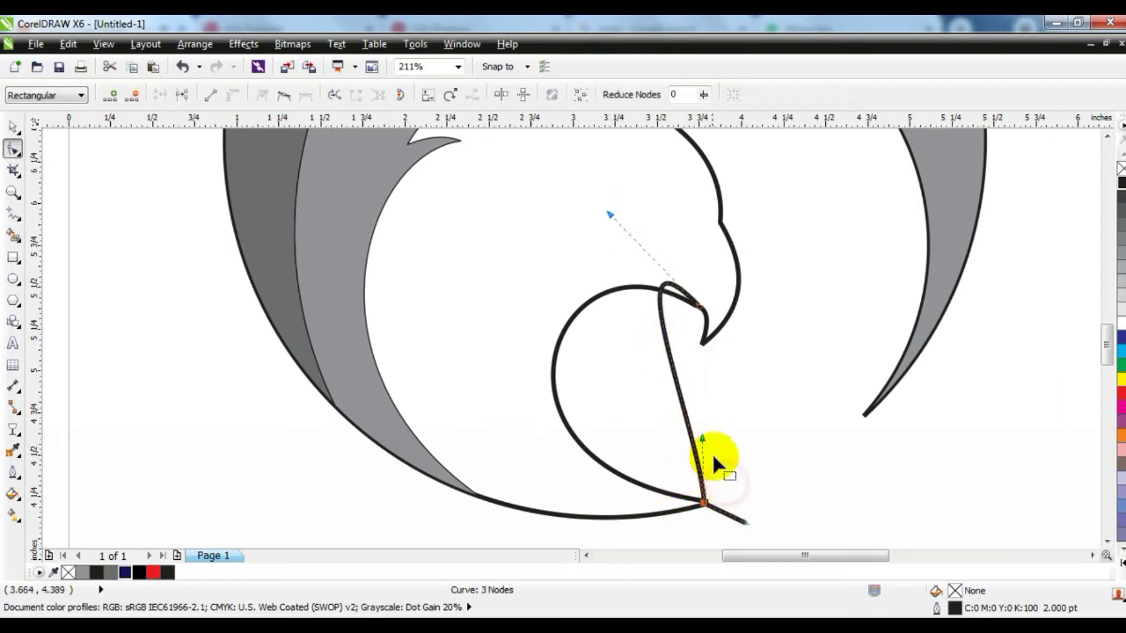
{"action": "left_click_drag", "start_coordinate": [704, 444], "coordinate": [597, 267]}
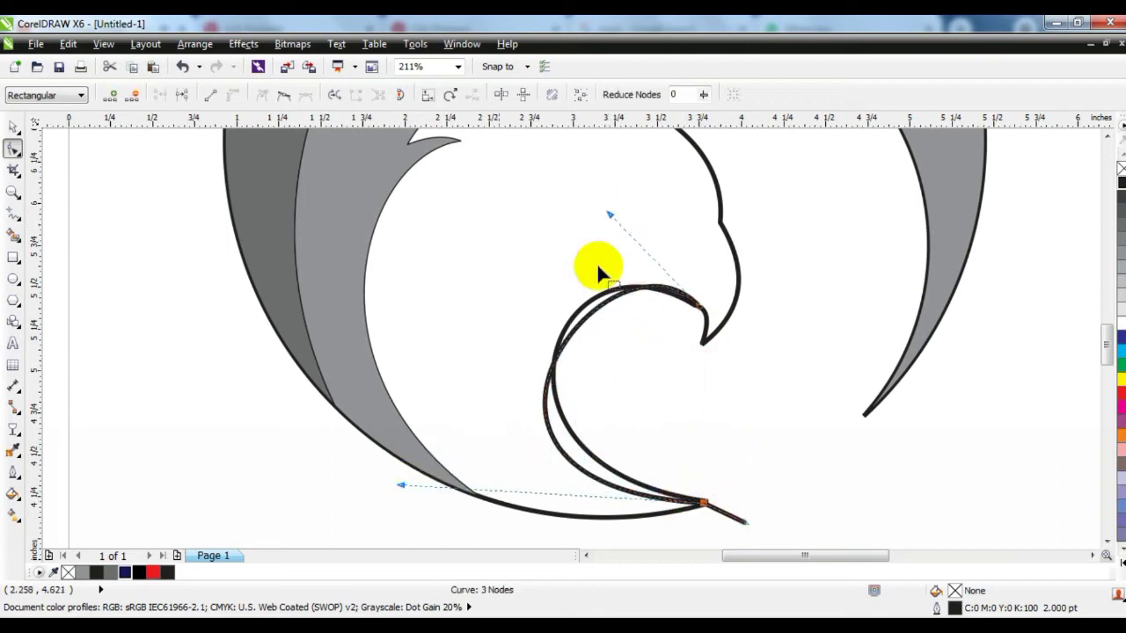
{"action": "left_click_drag", "start_coordinate": [609, 216], "coordinate": [515, 153]}
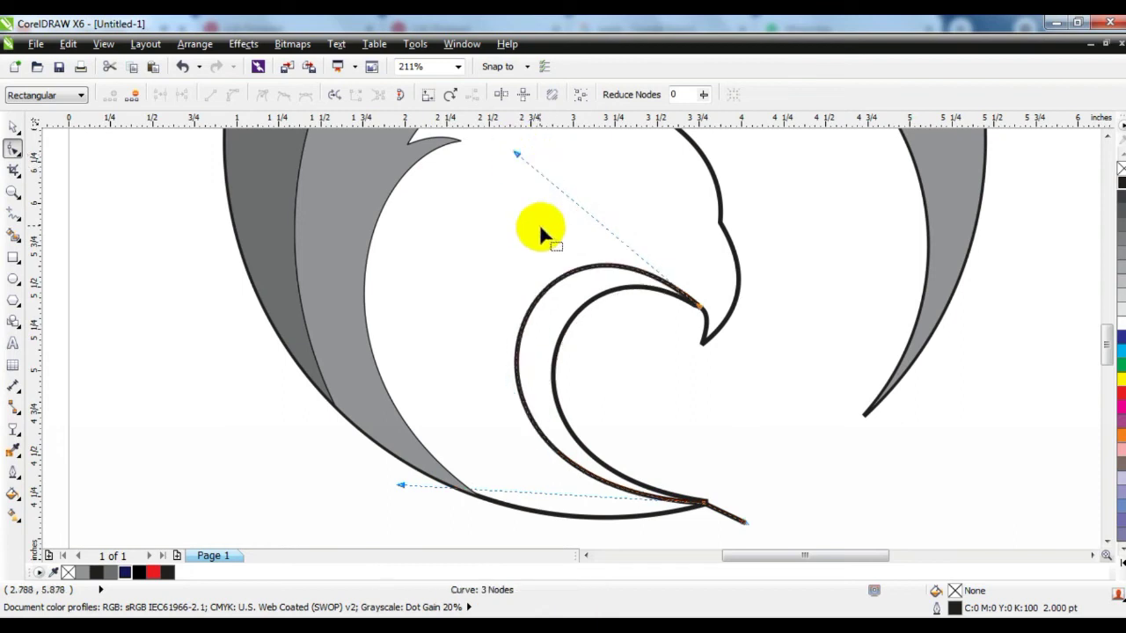
Step: Fine-tune the throat arc's bend and extend its upper end with a short segment across the beak
{"action": "key", "text": "F3"}
{"action": "left_click_drag", "start_coordinate": [457, 357], "coordinate": [450, 356]}
{"action": "left_click_drag", "start_coordinate": [531, 186], "coordinate": [524, 182]}
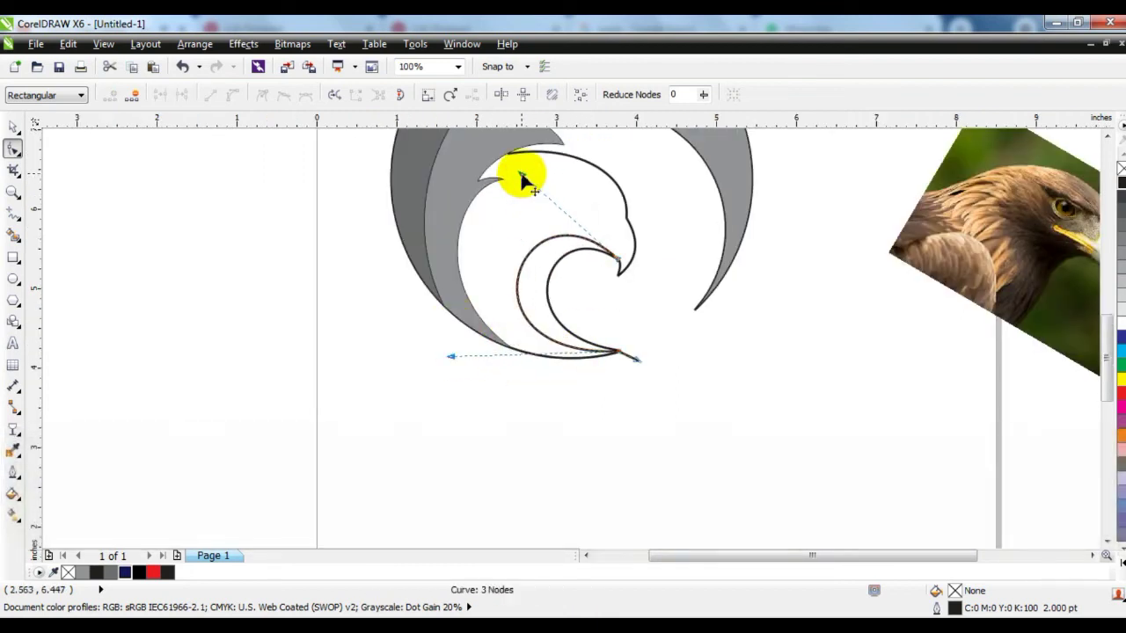
{"action": "left_click_drag", "start_coordinate": [520, 171], "coordinate": [521, 173]}
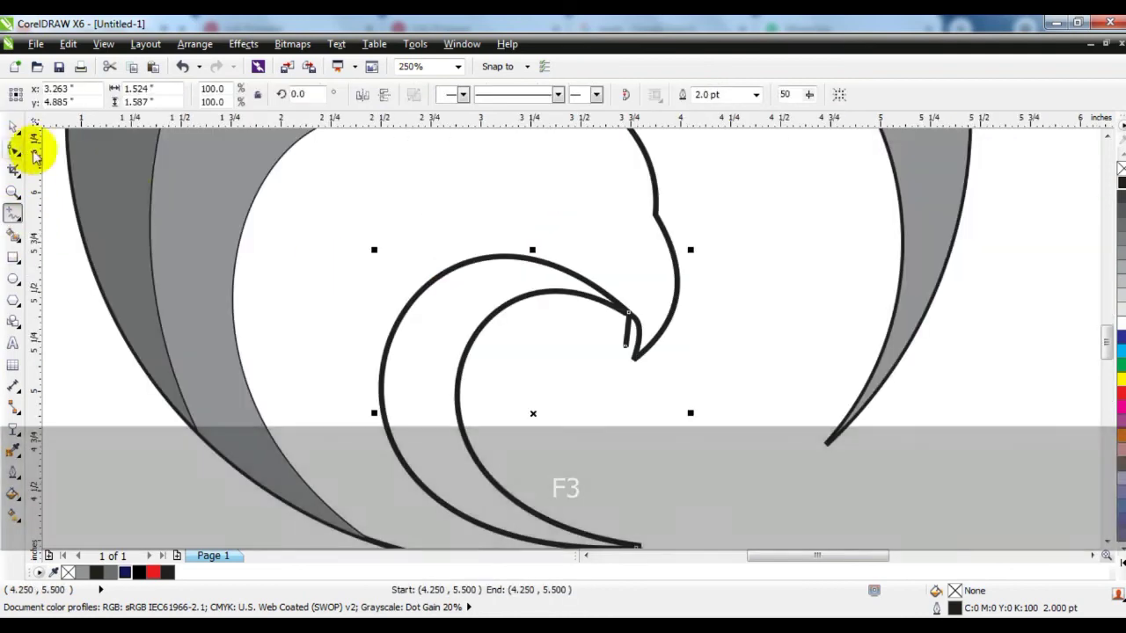
{"action": "key", "text": "F3"}
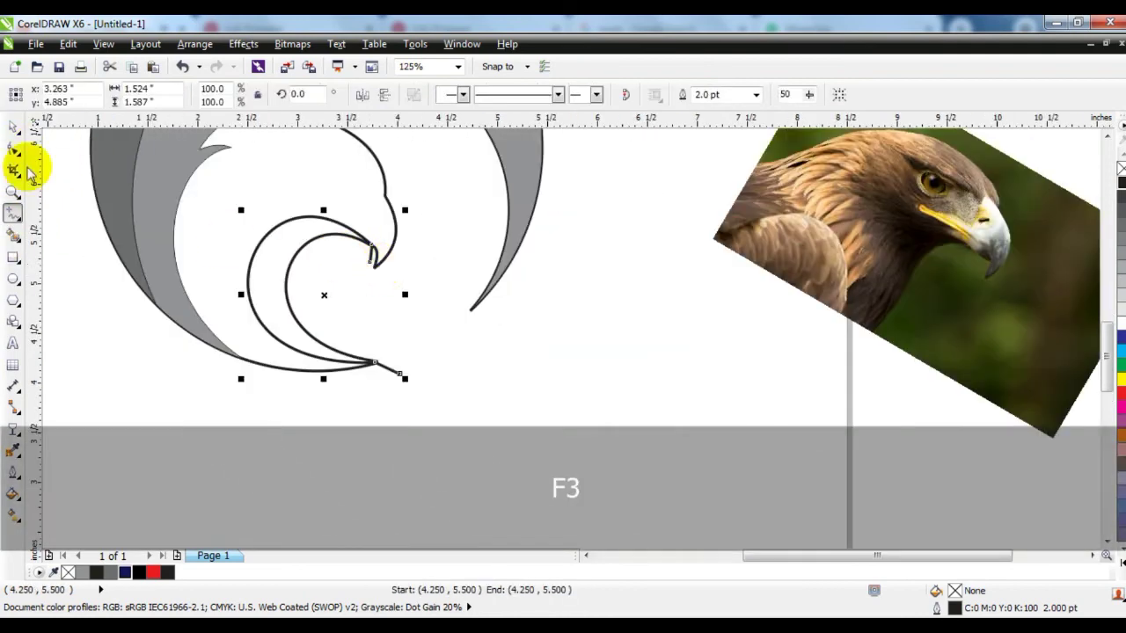
{"action": "left_click", "coordinate": [13, 130]}
{"action": "key", "text": "shift+F4"}
{"action": "key", "text": "Escape"}
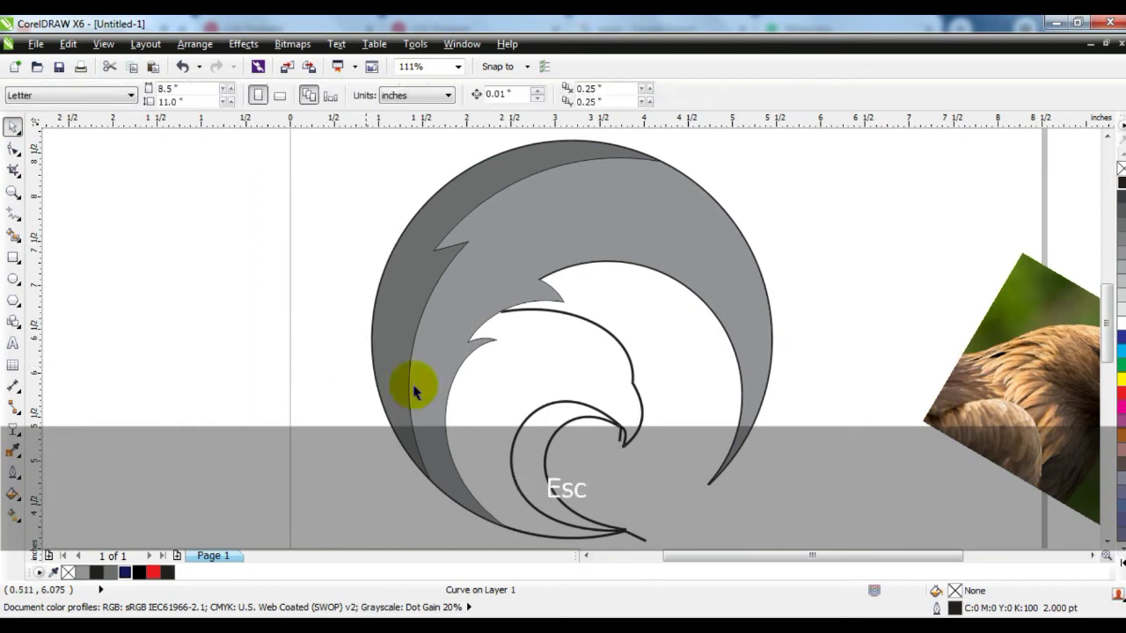
Step: Smart-fill the eagle head and the throat crescent with 50% black, and delete the throat guide curve
{"action": "left_click", "coordinate": [13, 236]}
{"action": "left_click", "coordinate": [562, 375]}
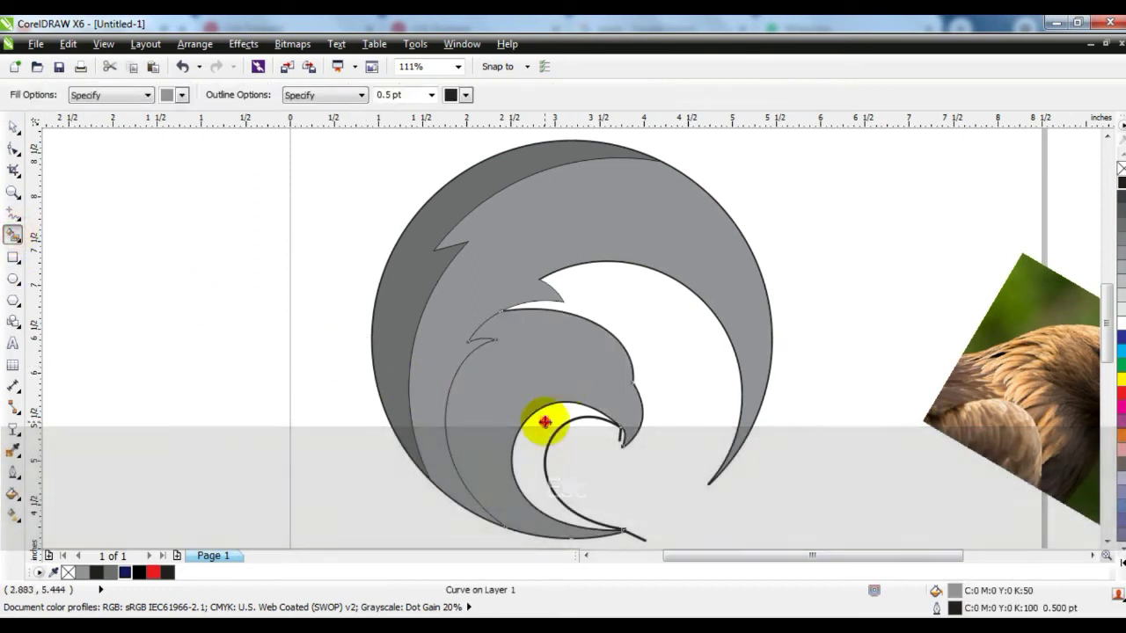
{"action": "left_click", "coordinate": [539, 454]}
{"action": "left_click", "coordinate": [14, 126]}
{"action": "left_click", "coordinate": [652, 484]}
{"action": "left_click", "coordinate": [619, 440]}
{"action": "key", "text": "Delete"}
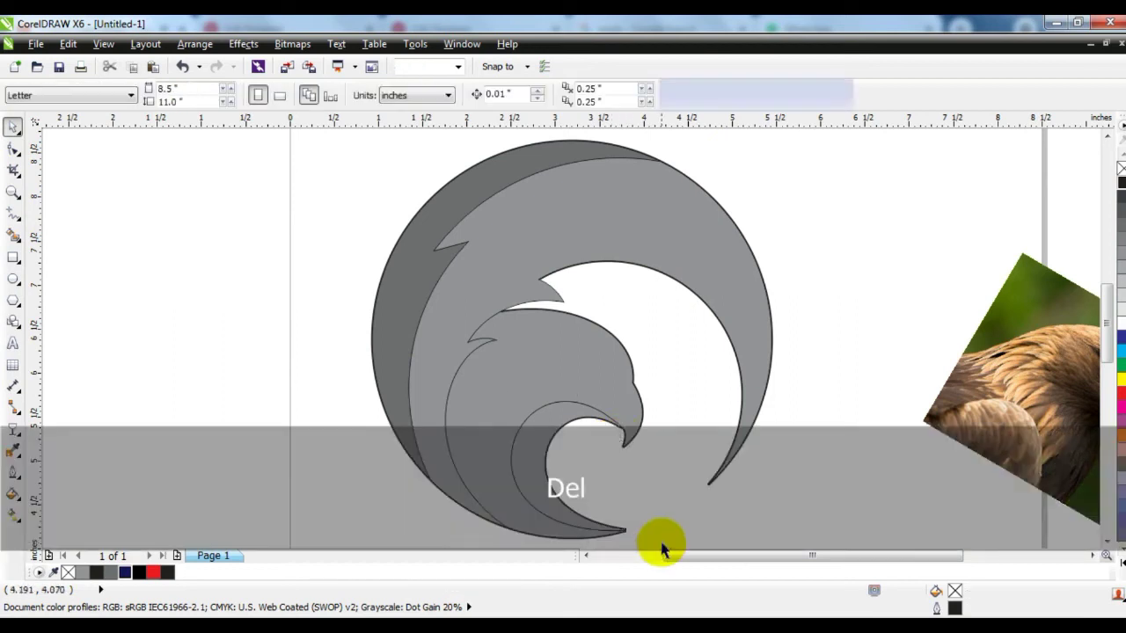
Step: Try filling the outer crescent with navy C100 M95 Y5 K45 and a linear gradient fading to white, and undo the gradient
{"action": "key", "text": "F3"}
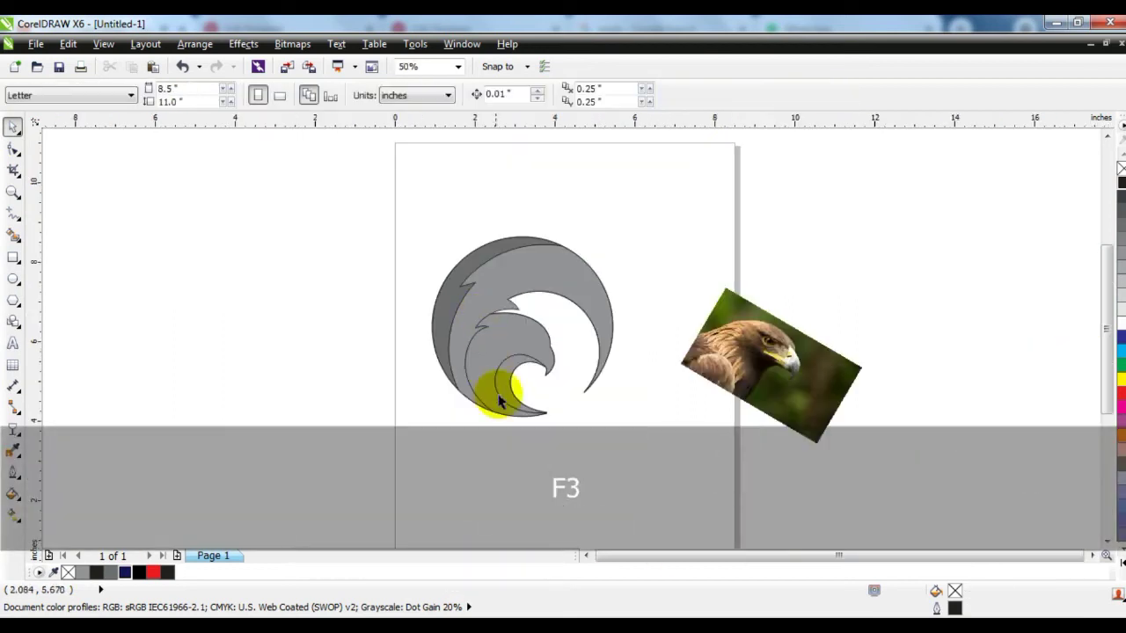
{"action": "left_click", "coordinate": [13, 192]}
{"action": "left_click_drag", "start_coordinate": [404, 208], "coordinate": [705, 433]}
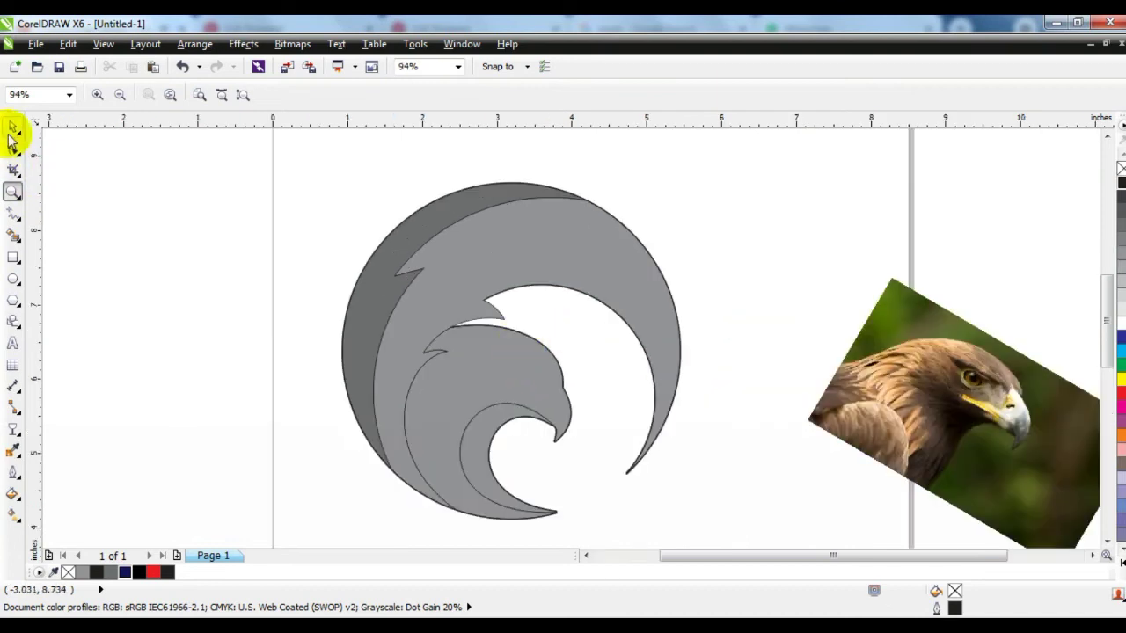
{"action": "left_click", "coordinate": [13, 130]}
{"action": "left_click", "coordinate": [178, 280]}
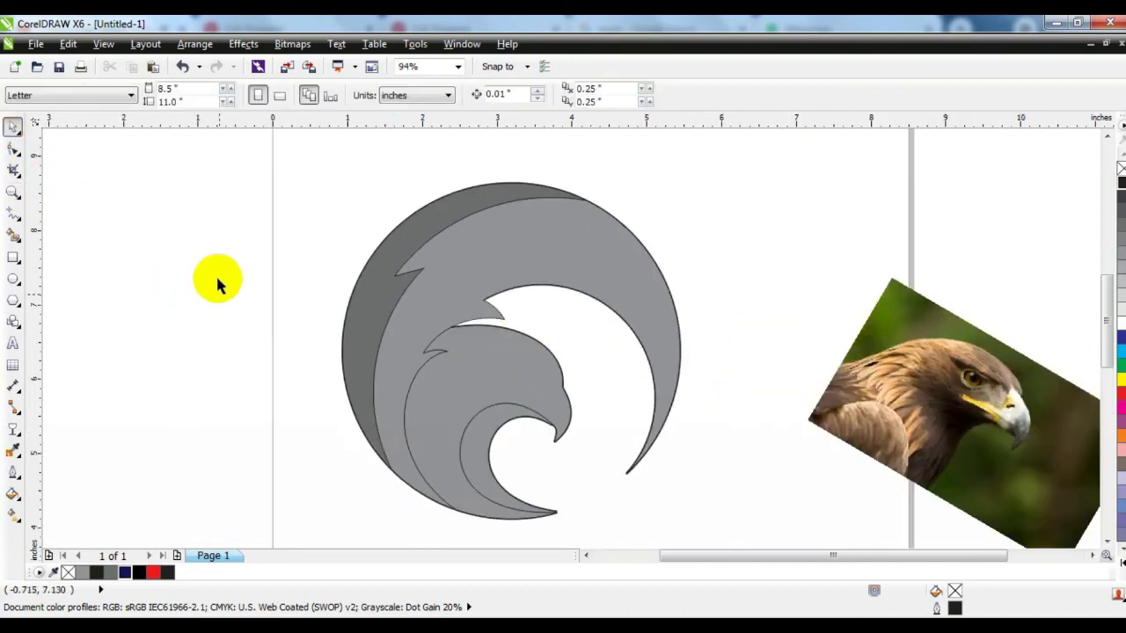
{"action": "left_click", "coordinate": [382, 304]}
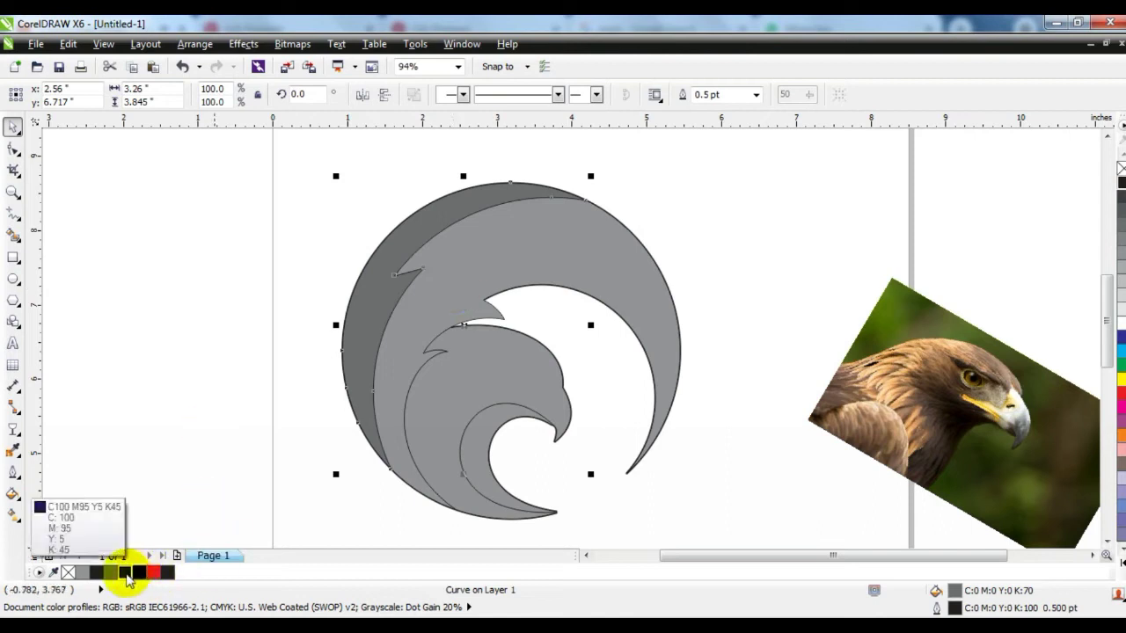
{"action": "left_click", "coordinate": [126, 572]}
{"action": "left_click", "coordinate": [19, 514]}
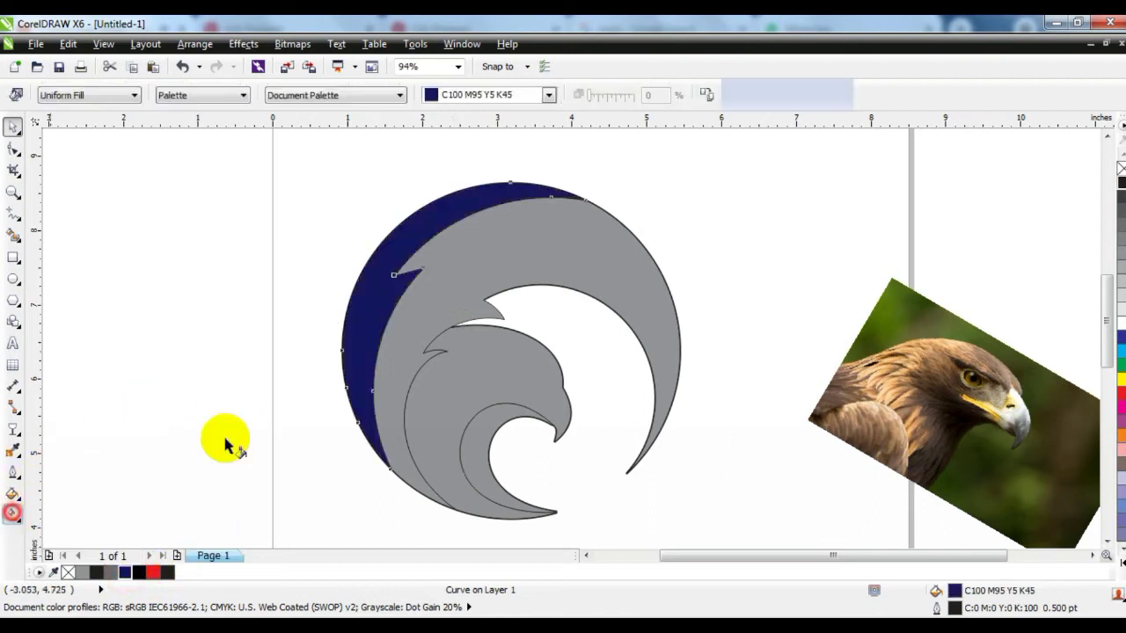
{"action": "left_click_drag", "start_coordinate": [380, 192], "coordinate": [448, 309]}
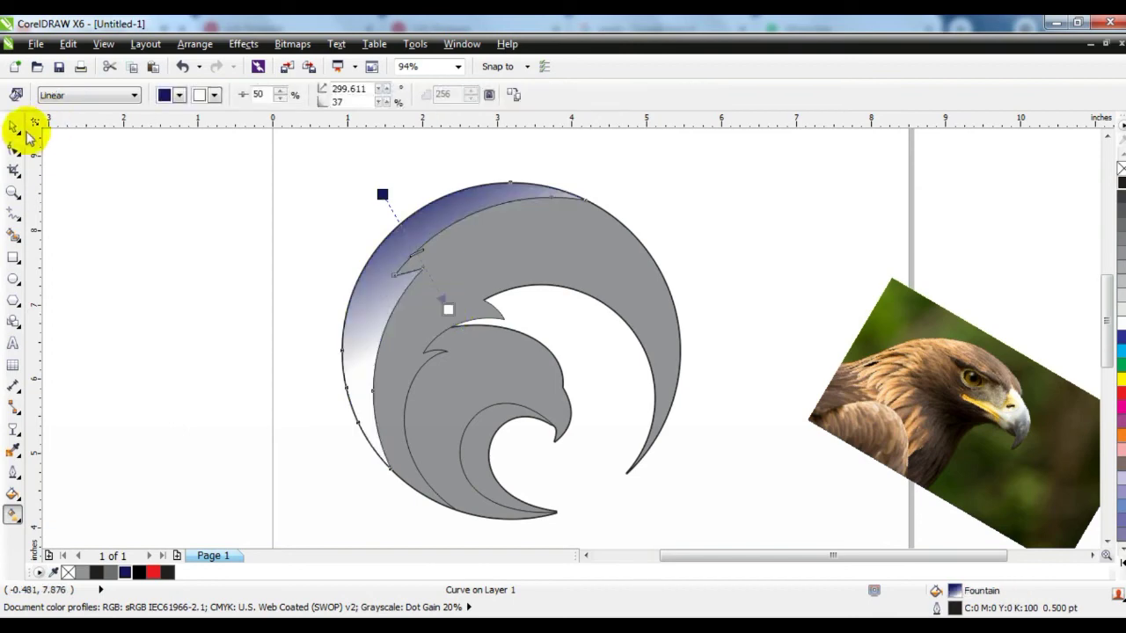
{"action": "left_click", "coordinate": [15, 128]}
{"action": "key", "text": "ctrl+z"}
Step: Apply RGB blue #186EF7 to the outer crescent to add the colour to the document palette, and undo the blue and navy fills
{"action": "left_click", "coordinate": [12, 506]}
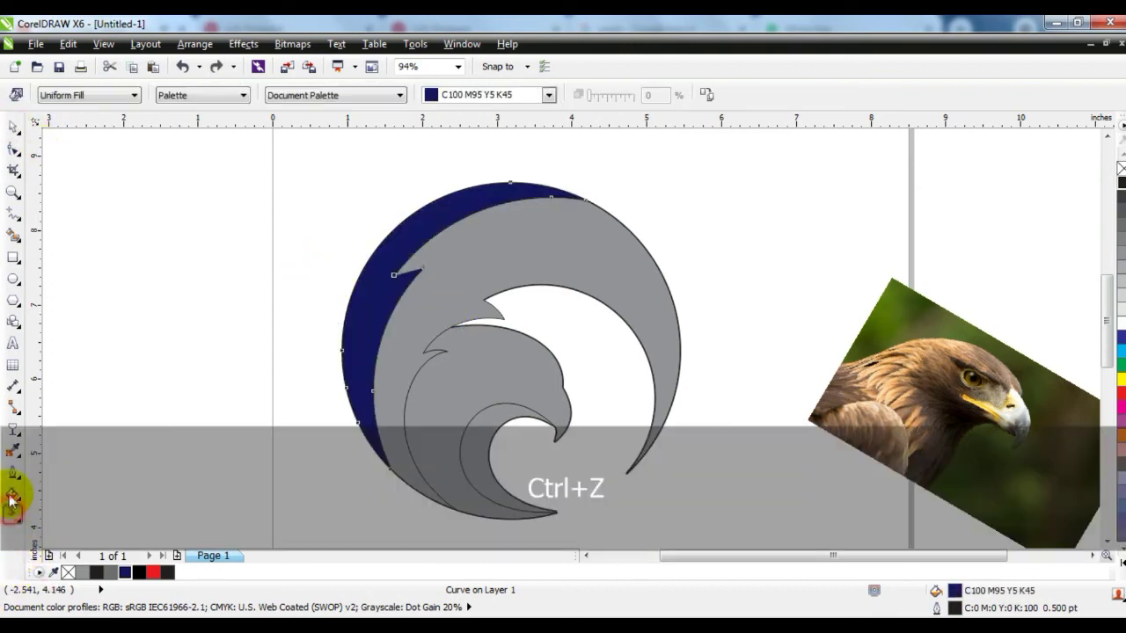
{"action": "left_click", "coordinate": [12, 497]}
{"action": "left_click", "coordinate": [76, 372]}
{"action": "left_click", "coordinate": [762, 220]}
{"action": "left_click", "coordinate": [739, 255]}
{"action": "left_click", "coordinate": [847, 240]}
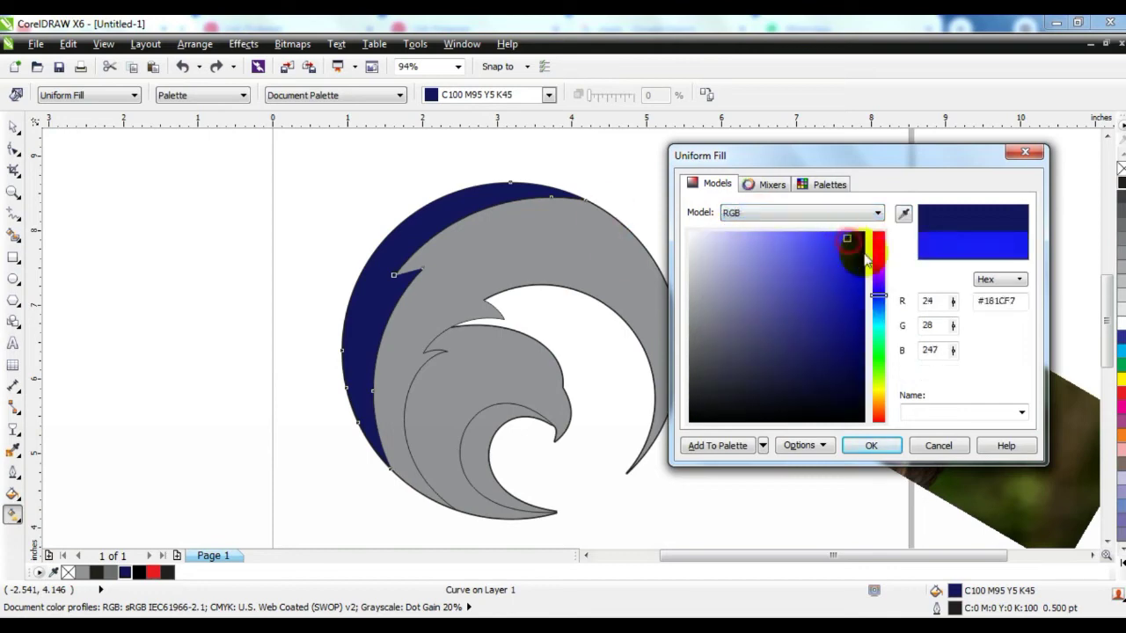
{"action": "left_click_drag", "start_coordinate": [877, 295], "coordinate": [878, 306]}
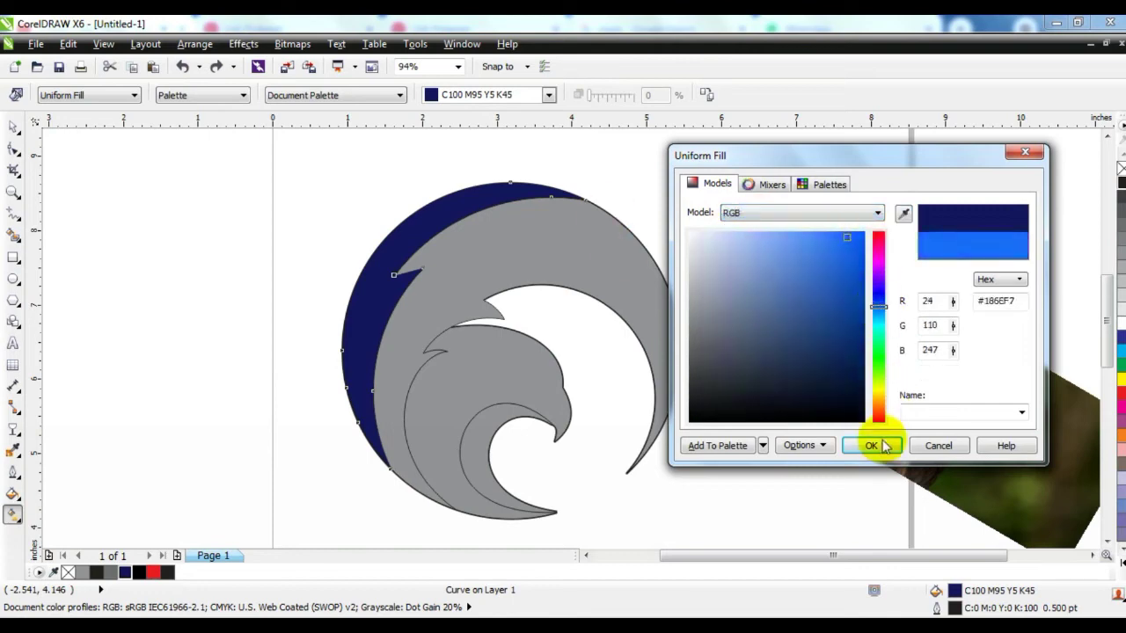
{"action": "left_click", "coordinate": [882, 446]}
{"action": "key", "text": "ctrl+z"}
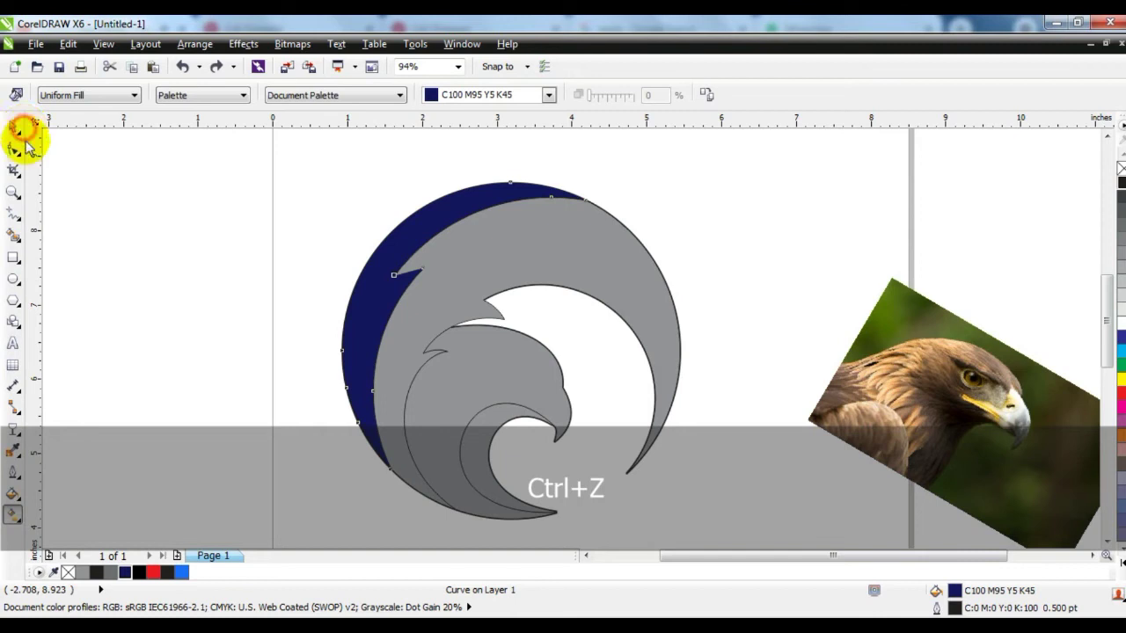
{"action": "left_click", "coordinate": [21, 130]}
{"action": "key", "text": "ctrl+z"}
{"action": "left_click", "coordinate": [129, 227]}
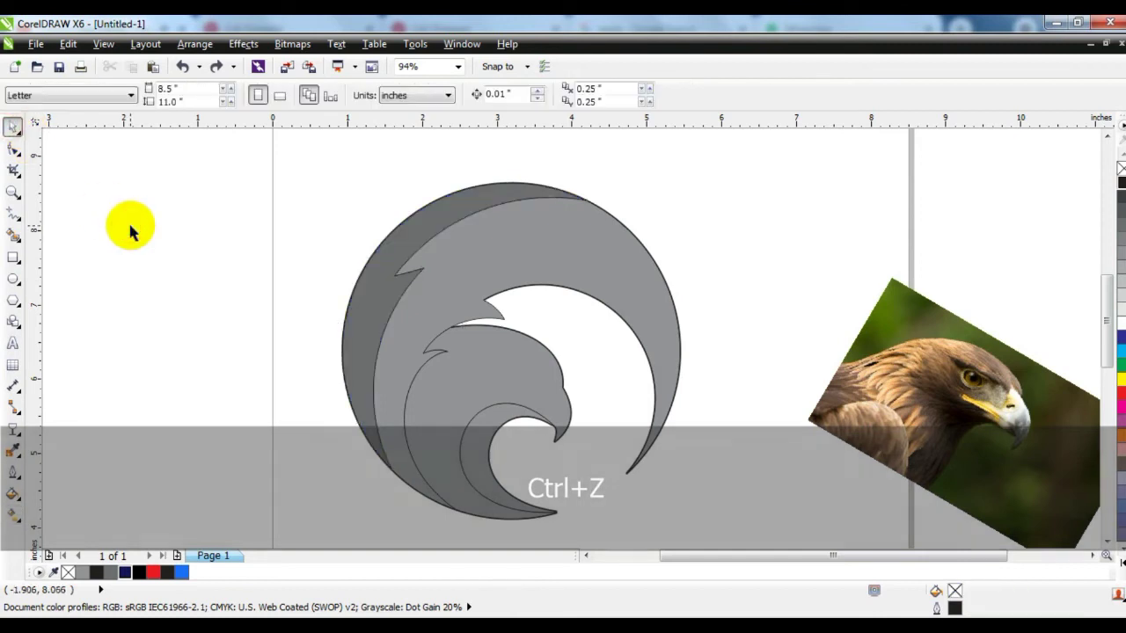
Step: Fill the outer crescent with a diagonal linear gradient from navy C100 M95 Y5 K45 to blue #186EF7
{"action": "left_click", "coordinate": [383, 262]}
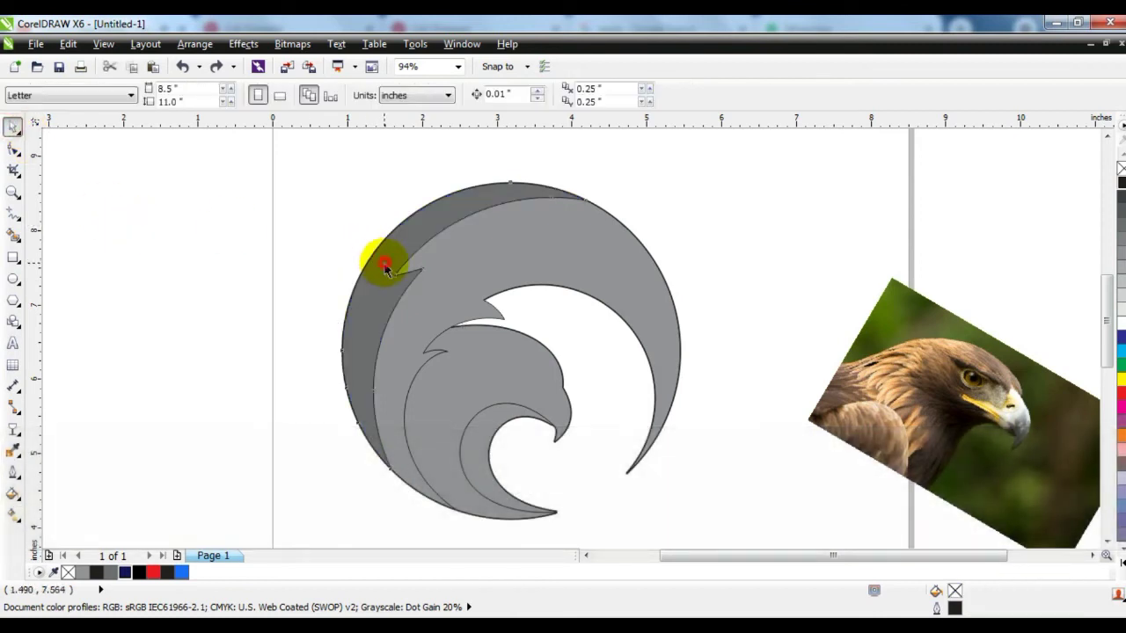
{"action": "left_click", "coordinate": [125, 573]}
{"action": "left_click", "coordinate": [15, 515]}
{"action": "left_click_drag", "start_coordinate": [366, 164], "coordinate": [400, 291]}
{"action": "left_click_drag", "start_coordinate": [181, 573], "coordinate": [399, 291]}
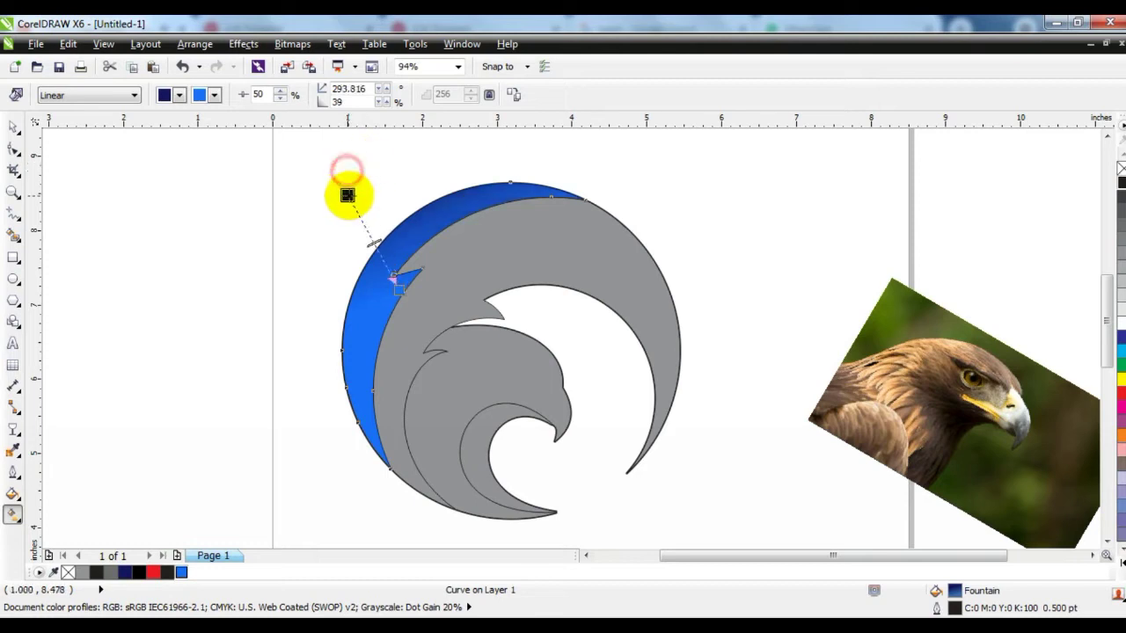
{"action": "left_click_drag", "start_coordinate": [359, 203], "coordinate": [360, 203]}
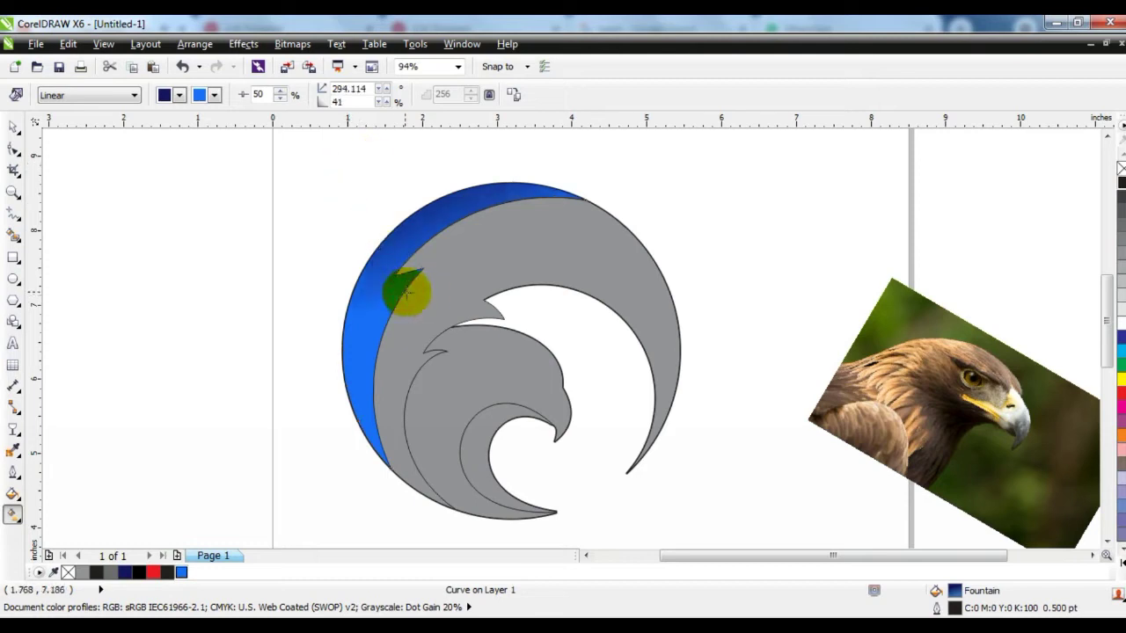
Step: Fill the large inner feather crescent with a matching linear gradient from navy at the upper edge to bright blue
{"action": "left_click", "coordinate": [518, 253]}
{"action": "left_click", "coordinate": [126, 573]}
{"action": "left_click_drag", "start_coordinate": [430, 214], "coordinate": [482, 347]}
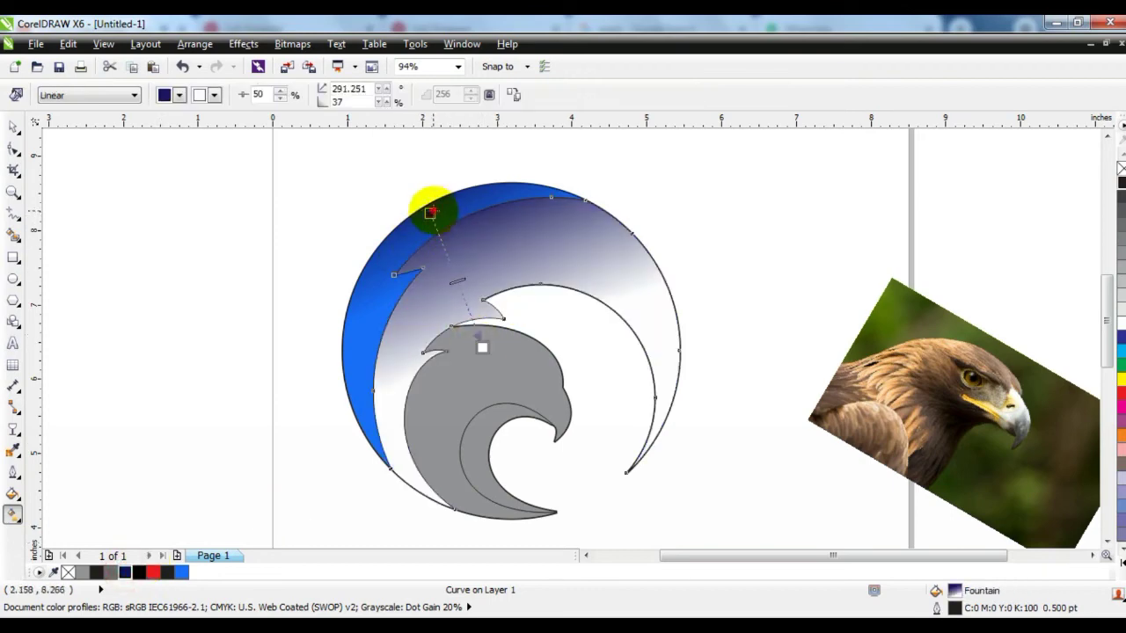
{"action": "left_click_drag", "start_coordinate": [430, 212], "coordinate": [432, 222]}
{"action": "left_click_drag", "start_coordinate": [488, 356], "coordinate": [485, 354]}
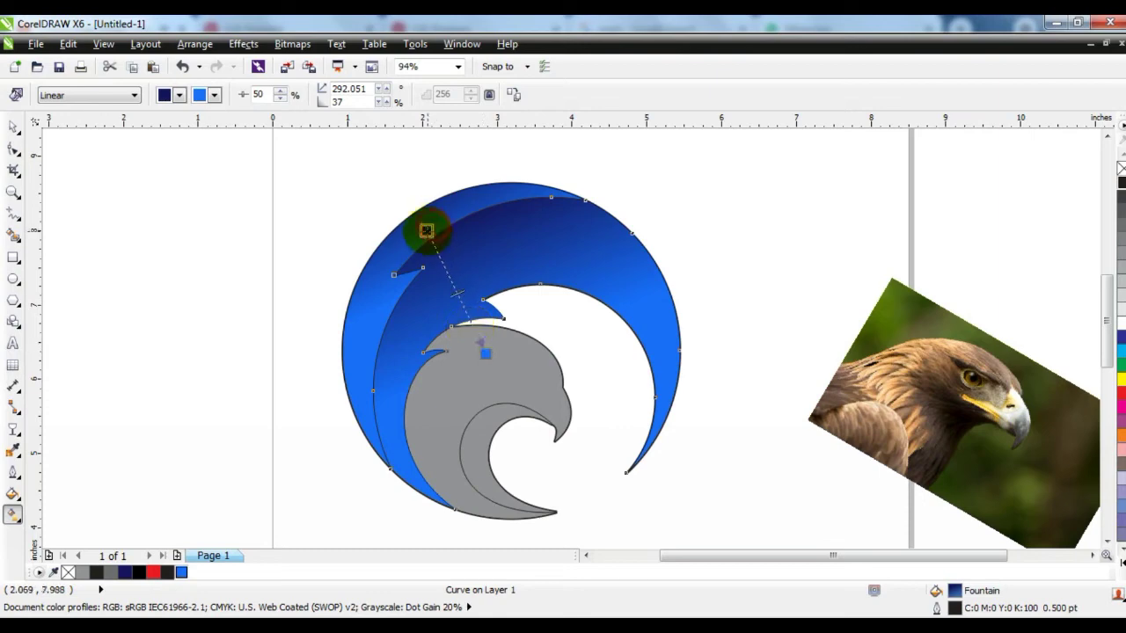
Step: Fill the eagle head with a linear gradient from navy at the nape to bright blue near the throat
{"action": "left_click", "coordinate": [13, 128]}
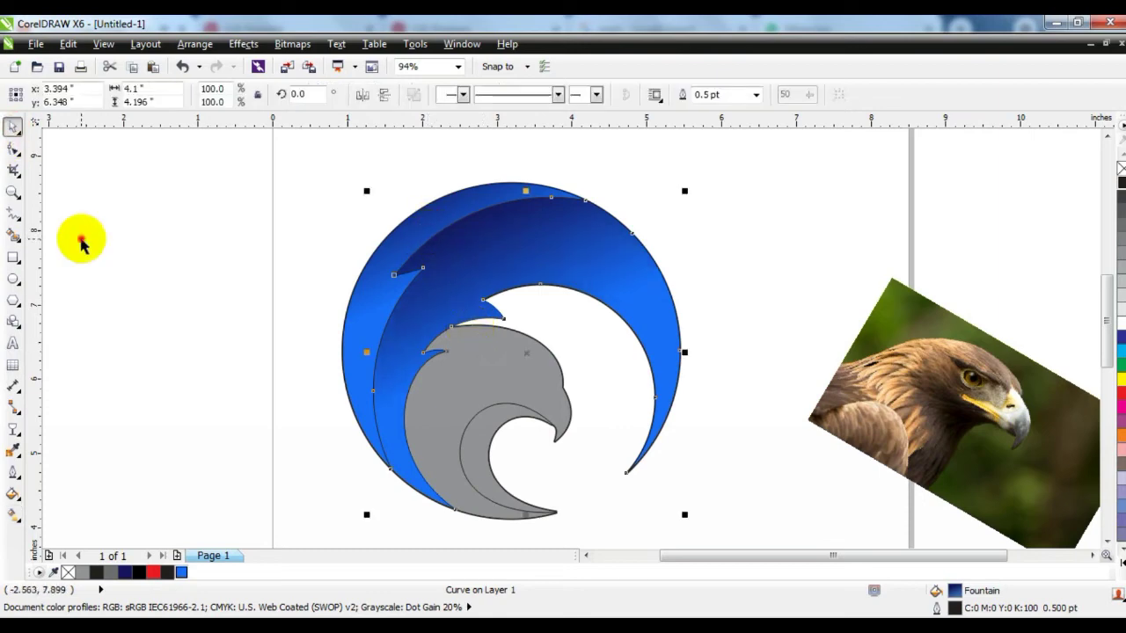
{"action": "left_click", "coordinate": [83, 238]}
{"action": "left_click", "coordinate": [468, 357]}
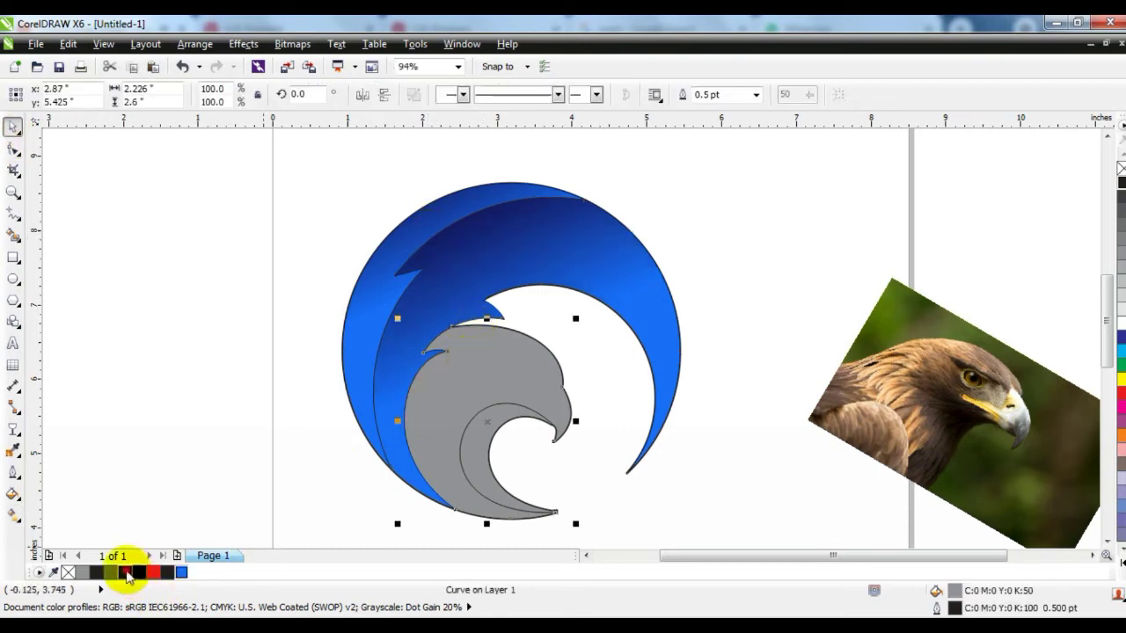
{"action": "left_click", "coordinate": [126, 573]}
{"action": "left_click", "coordinate": [13, 514]}
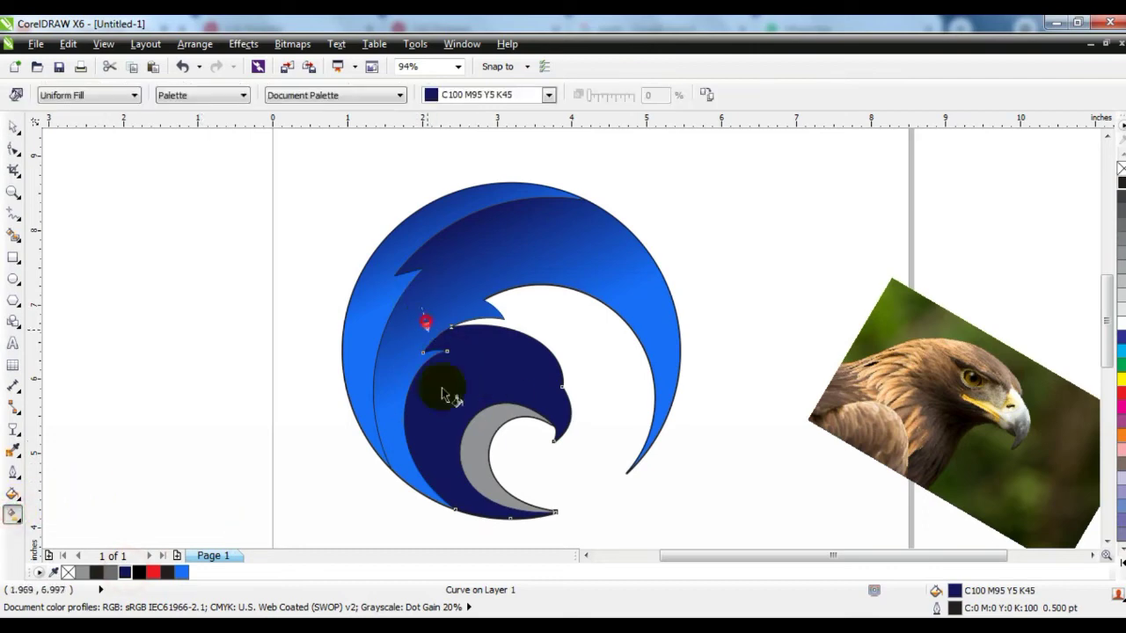
{"action": "left_click_drag", "start_coordinate": [426, 323], "coordinate": [466, 429]}
{"action": "left_click_drag", "start_coordinate": [420, 307], "coordinate": [425, 342]}
{"action": "left_click_drag", "start_coordinate": [185, 576], "coordinate": [469, 432]}
{"action": "left_click_drag", "start_coordinate": [425, 341], "coordinate": [421, 335]}
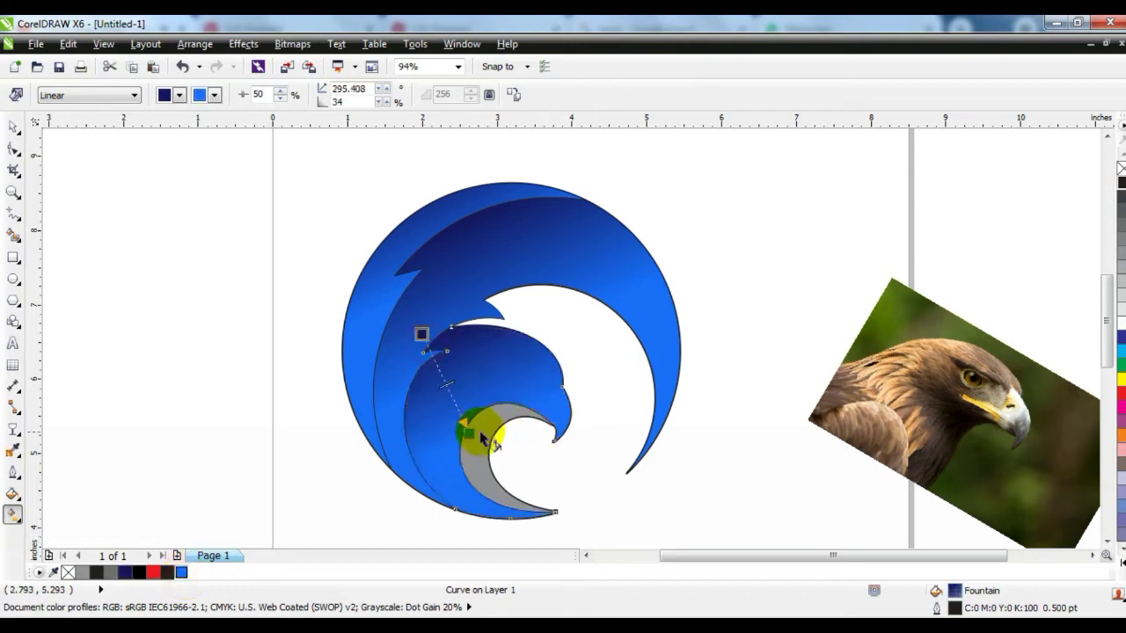
Step: Undo the last gradient adjustment on the eagle head and move both gradient ends slightly closer together
{"action": "key", "text": "ctrl+z"}
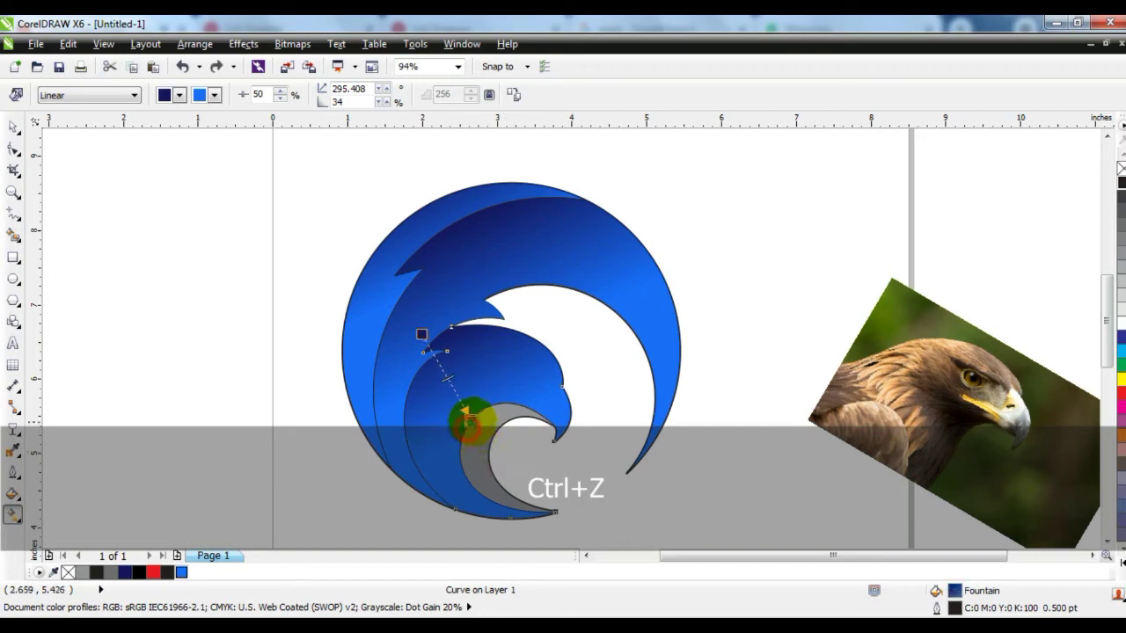
{"action": "left_click_drag", "start_coordinate": [471, 422], "coordinate": [464, 413]}
{"action": "left_click_drag", "start_coordinate": [422, 335], "coordinate": [427, 341]}
Step: Fill the small inner crescent under the eagle's head with a diagonal linear gradient from navy at its upper edge to bright blue
{"action": "left_click", "coordinate": [474, 437]}
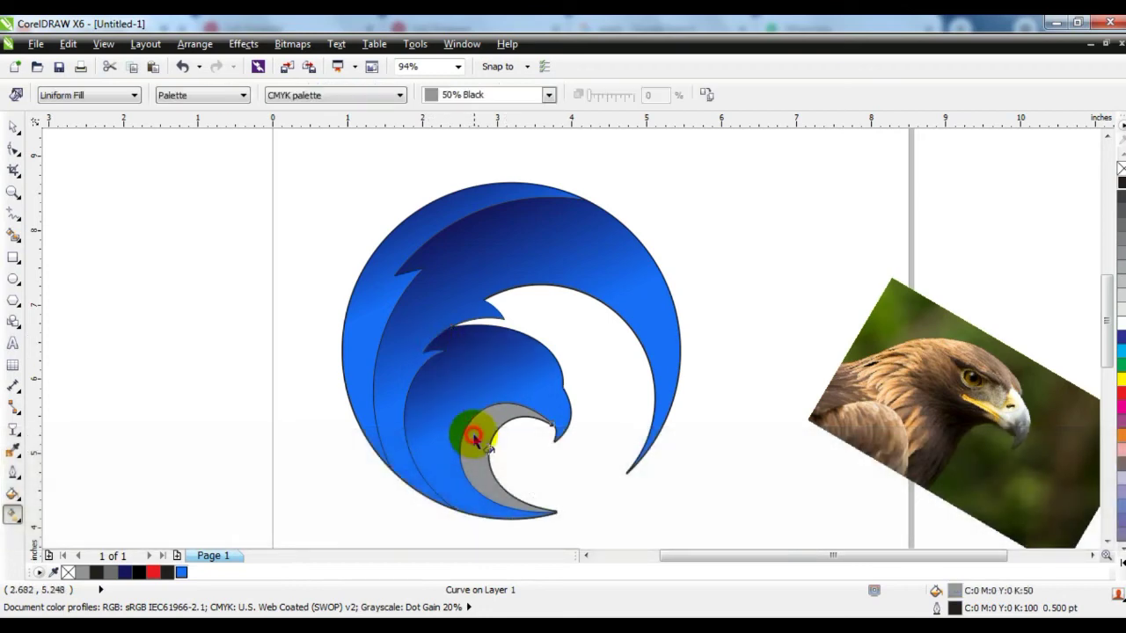
{"action": "left_click", "coordinate": [128, 573]}
{"action": "left_click_drag", "start_coordinate": [470, 413], "coordinate": [551, 483]}
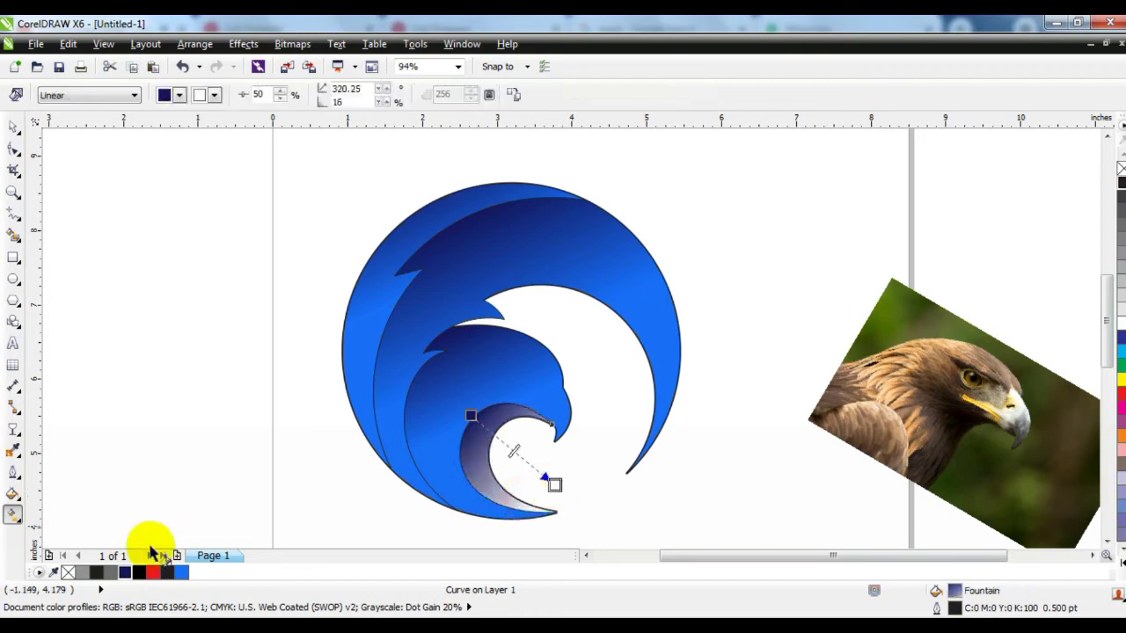
{"action": "left_click_drag", "start_coordinate": [179, 576], "coordinate": [557, 488]}
{"action": "left_click", "coordinate": [554, 484]}
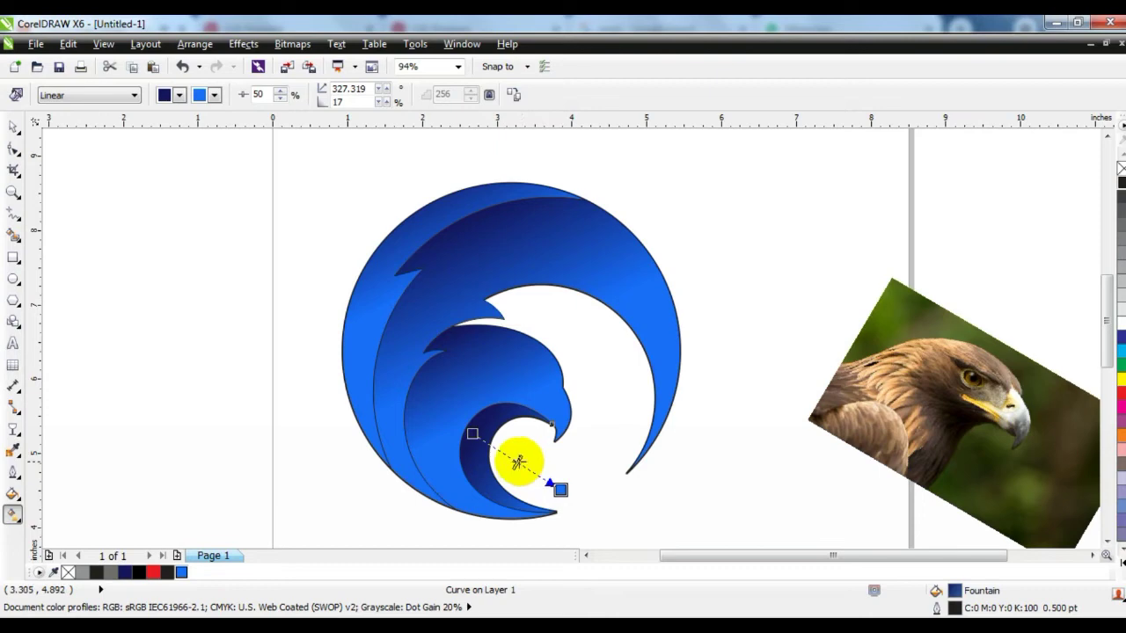
{"action": "left_click_drag", "start_coordinate": [512, 458], "coordinate": [509, 455]}
{"action": "left_click", "coordinate": [14, 130]}
{"action": "left_click", "coordinate": [102, 291]}
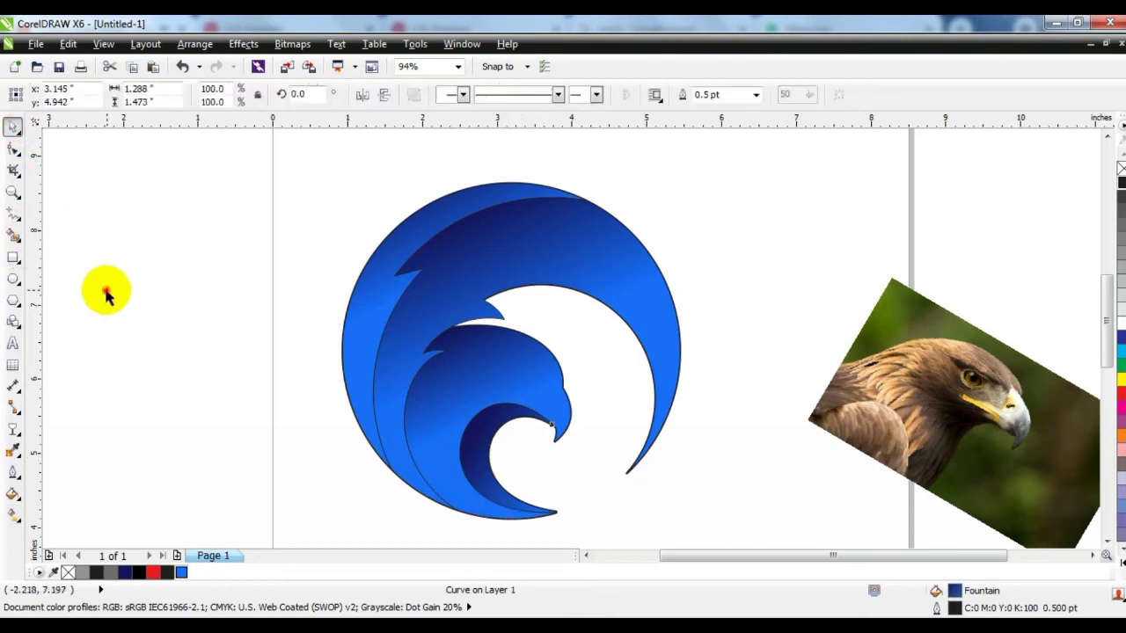
Step: Draw a narrow closed triangle for the eye with straight lines inside the eagle head, close to the brow notch
{"action": "left_click", "coordinate": [14, 191]}
{"action": "left_click_drag", "start_coordinate": [469, 325], "coordinate": [623, 414]}
{"action": "left_click_drag", "start_coordinate": [409, 234], "coordinate": [724, 460]}
{"action": "left_click", "coordinate": [14, 213]}
{"action": "left_click", "coordinate": [664, 412]}
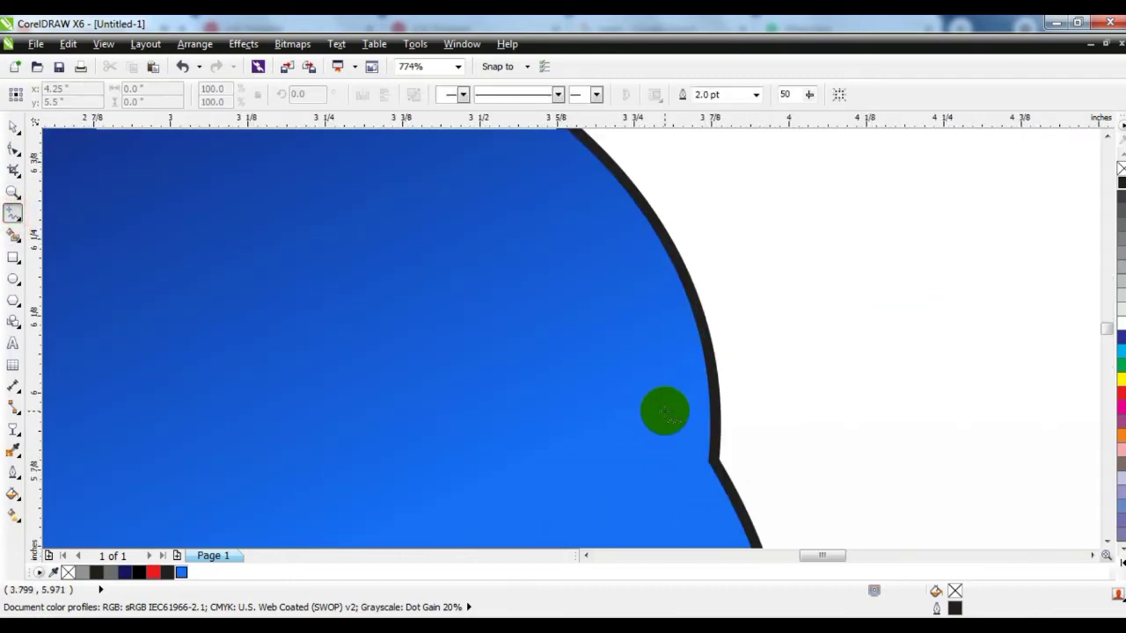
{"action": "left_click", "coordinate": [642, 472]}
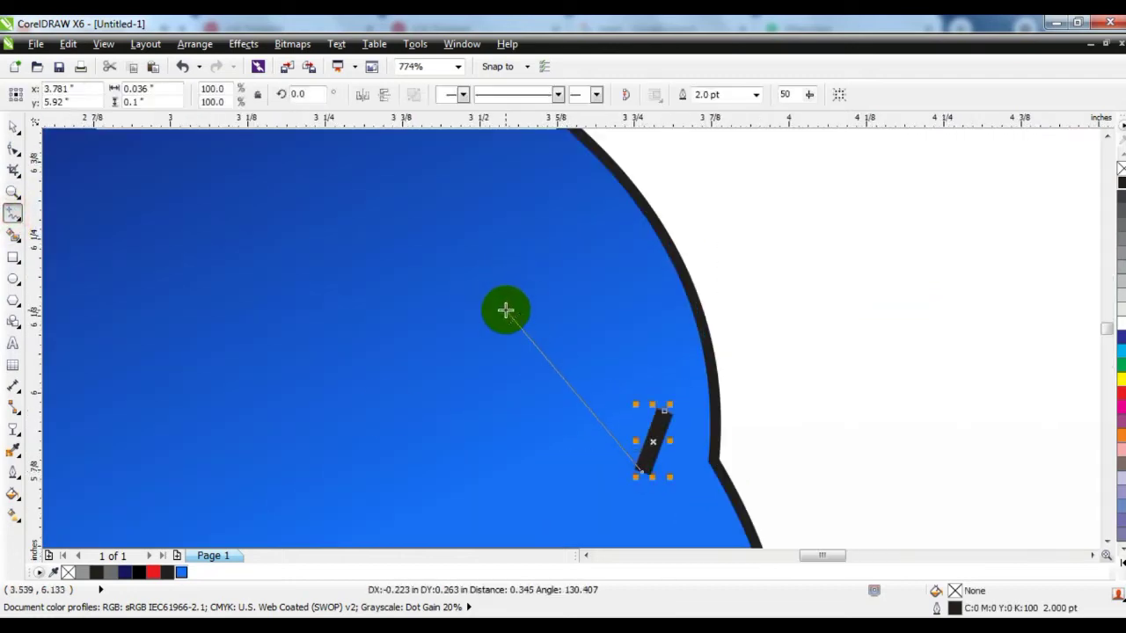
{"action": "left_click", "coordinate": [504, 308]}
{"action": "left_click", "coordinate": [662, 413]}
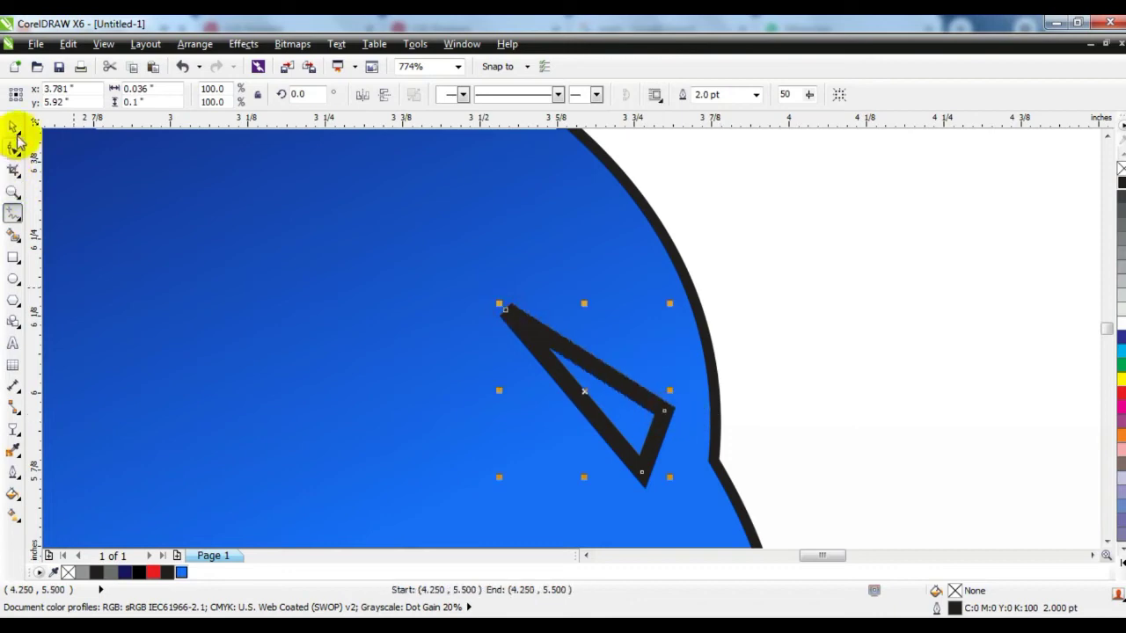
Step: Fill the eye triangle with white and remove its outline
{"action": "left_click", "coordinate": [13, 126]}
{"action": "left_click", "coordinate": [1118, 305]}
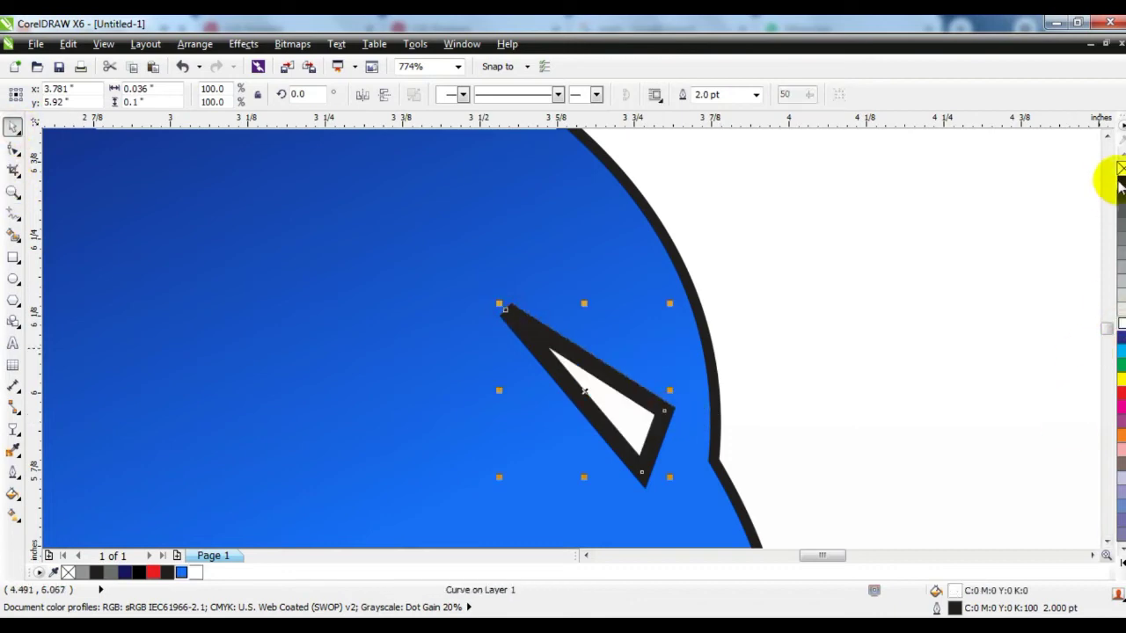
{"action": "right_click", "coordinate": [1120, 168]}
{"action": "key", "text": "F3"}
{"action": "key", "text": "Escape"}
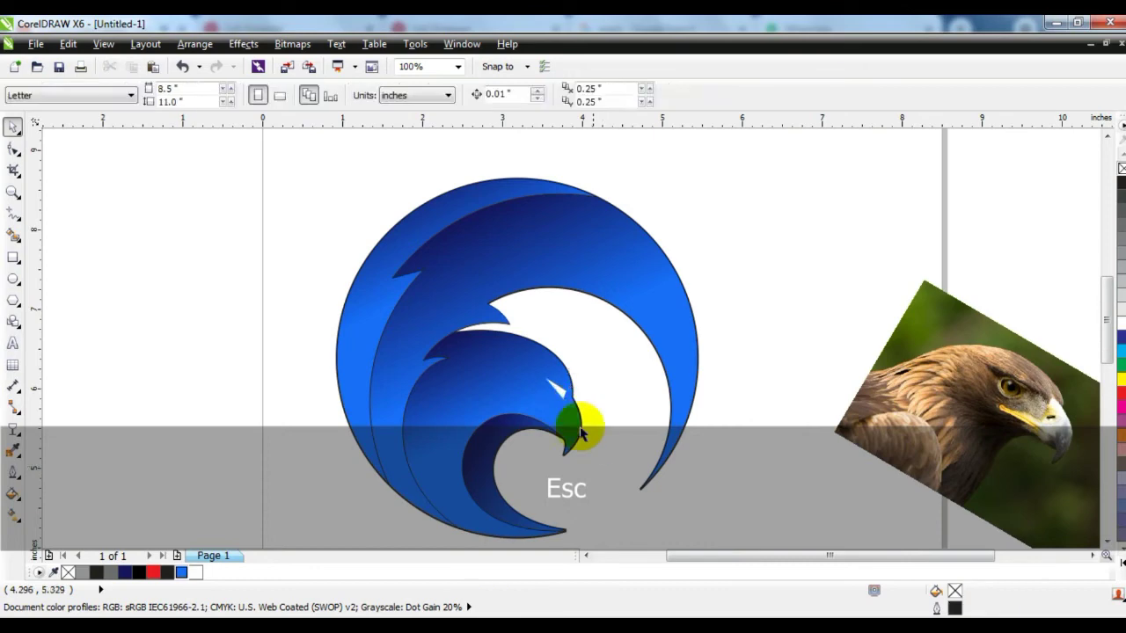
Step: Shift the white eye slightly, rotate it to 349.5° and scale it down to 83.5%
{"action": "left_click", "coordinate": [557, 383]}
{"action": "key", "text": "F3"}
{"action": "left_click_drag", "start_coordinate": [626, 400], "coordinate": [623, 396]}
{"action": "left_click", "coordinate": [631, 423]}
{"action": "left_click_drag", "start_coordinate": [664, 481], "coordinate": [604, 447]}
{"action": "left_click_drag", "start_coordinate": [659, 490], "coordinate": [568, 465]}
{"action": "key", "text": "F3"}
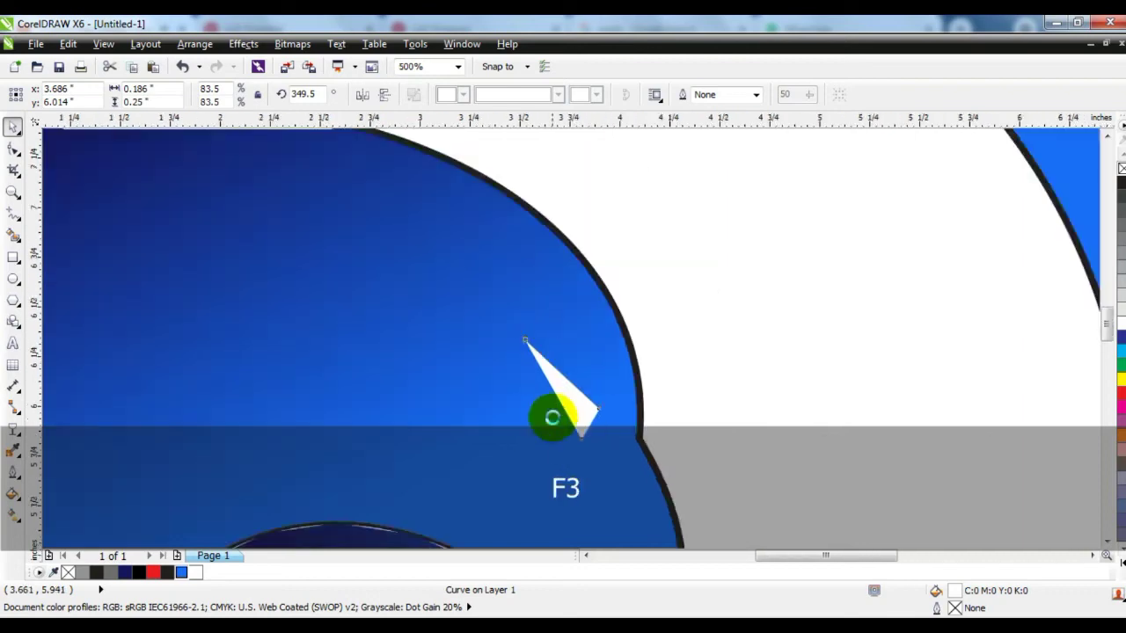
{"action": "key", "text": "F3"}
{"action": "key", "text": "F3"}
{"action": "key", "text": "F3"}
{"action": "key", "text": "Escape"}
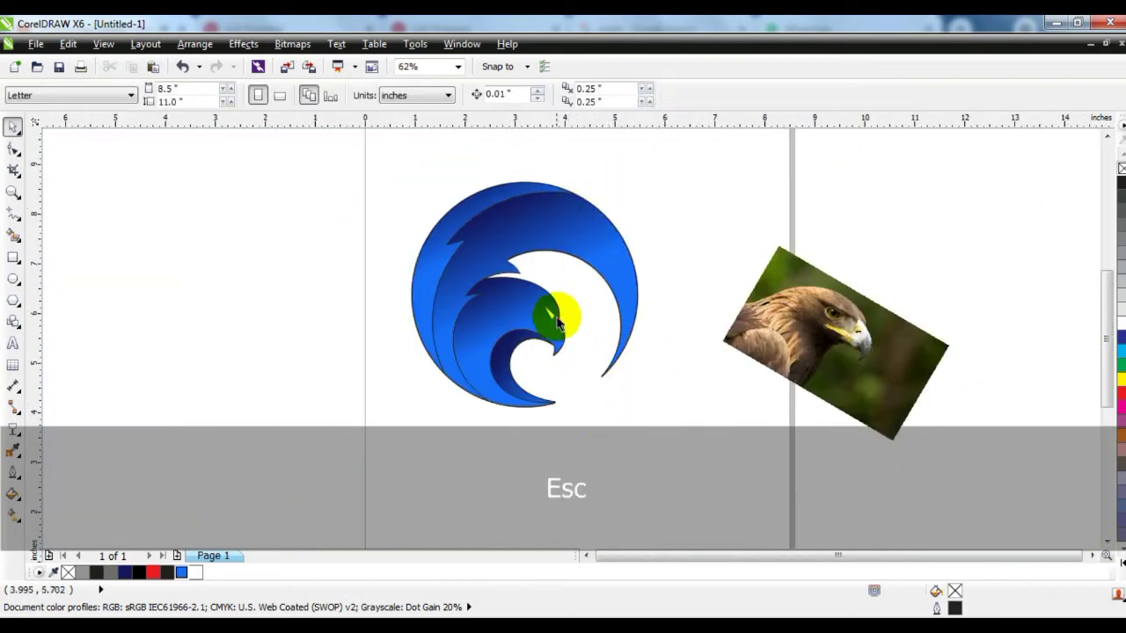
Step: Try removing the outlines from all the logo shapes, and undo the change
{"action": "left_click", "coordinate": [550, 318]}
{"action": "left_click", "coordinate": [657, 314]}
{"action": "left_click_drag", "start_coordinate": [683, 437], "coordinate": [384, 167]}
{"action": "right_click", "coordinate": [1121, 168]}
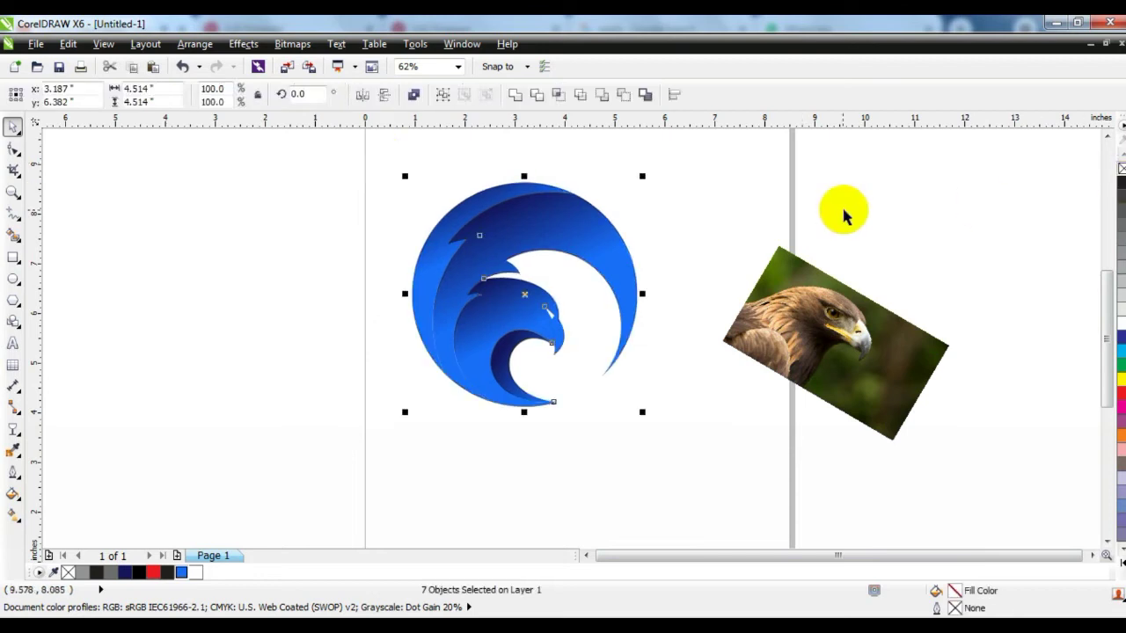
{"action": "left_click", "coordinate": [842, 216]}
{"action": "key", "text": "ctrl+z"}
{"action": "left_click", "coordinate": [715, 422]}
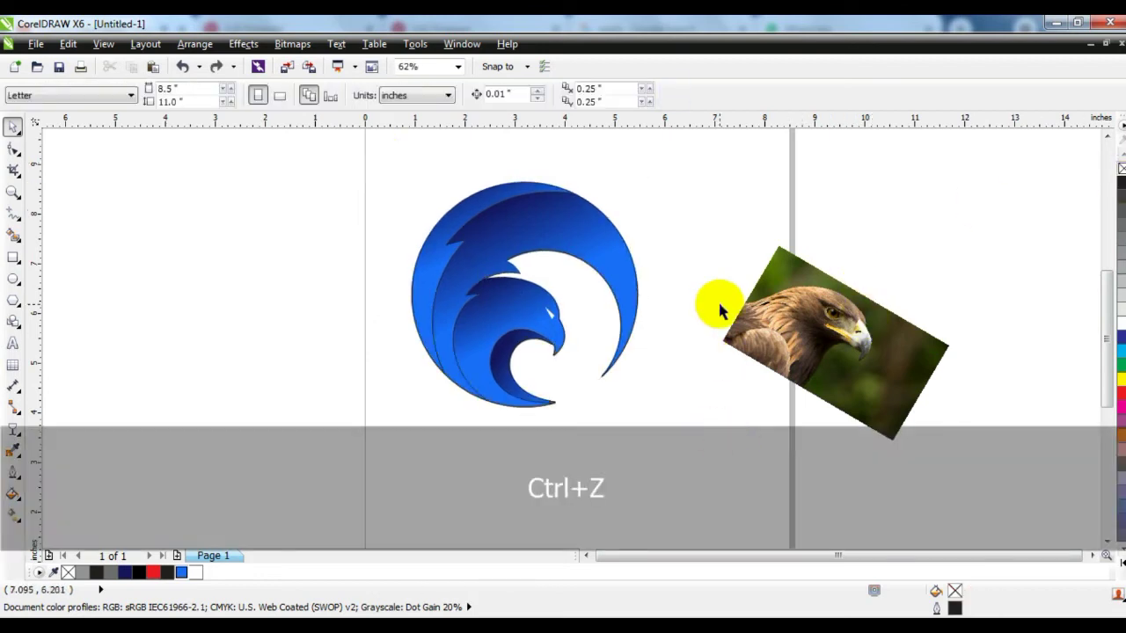
Step: Zoom in on the logo, clear the selection and preview the artwork full screen
{"action": "key", "text": "shift+F2"}
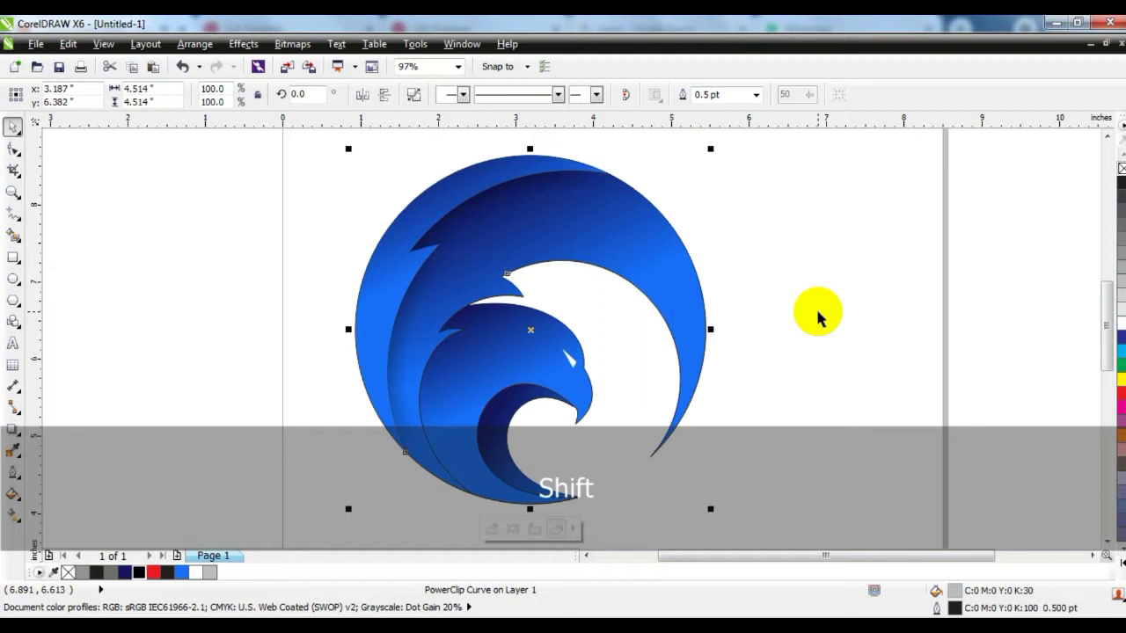
{"action": "key", "text": "Escape"}
{"action": "key", "text": "F9"}
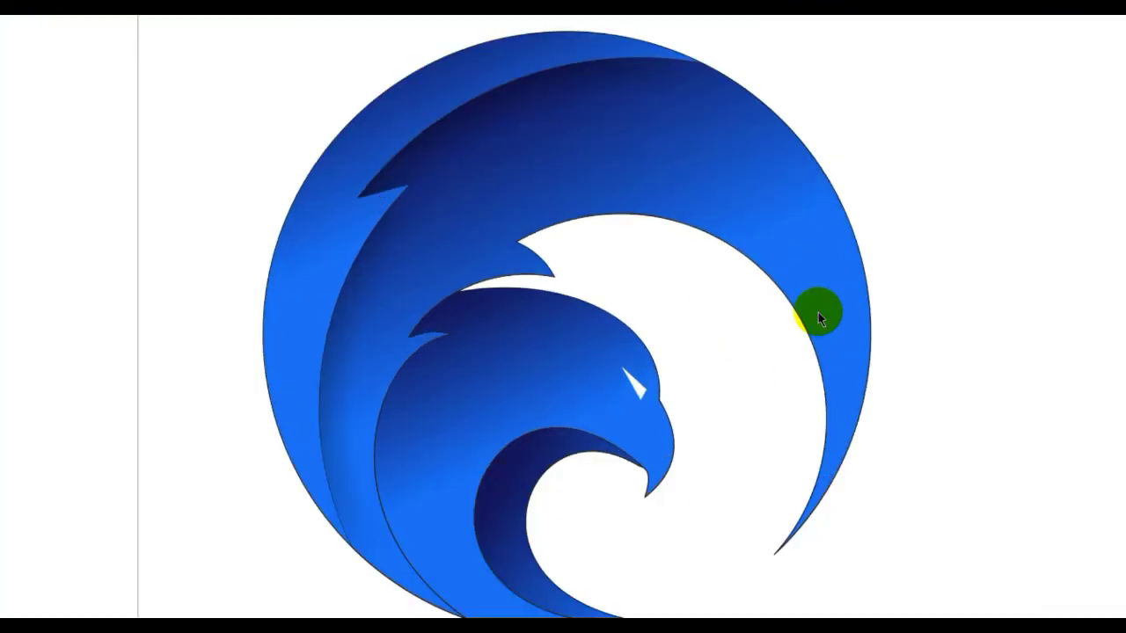